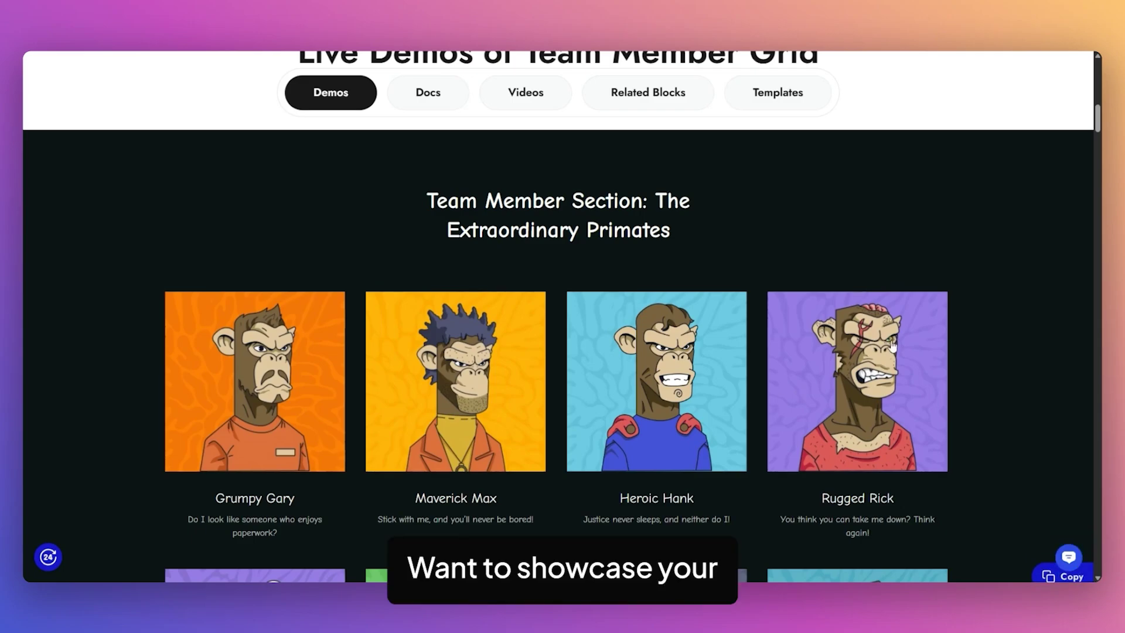
# Step: Browse the Team Member Grid demos, filtering the marketing team by Product Manager, Graphic Designer, Web Developer and All
pyautogui.scroll(-10, 947, 289)
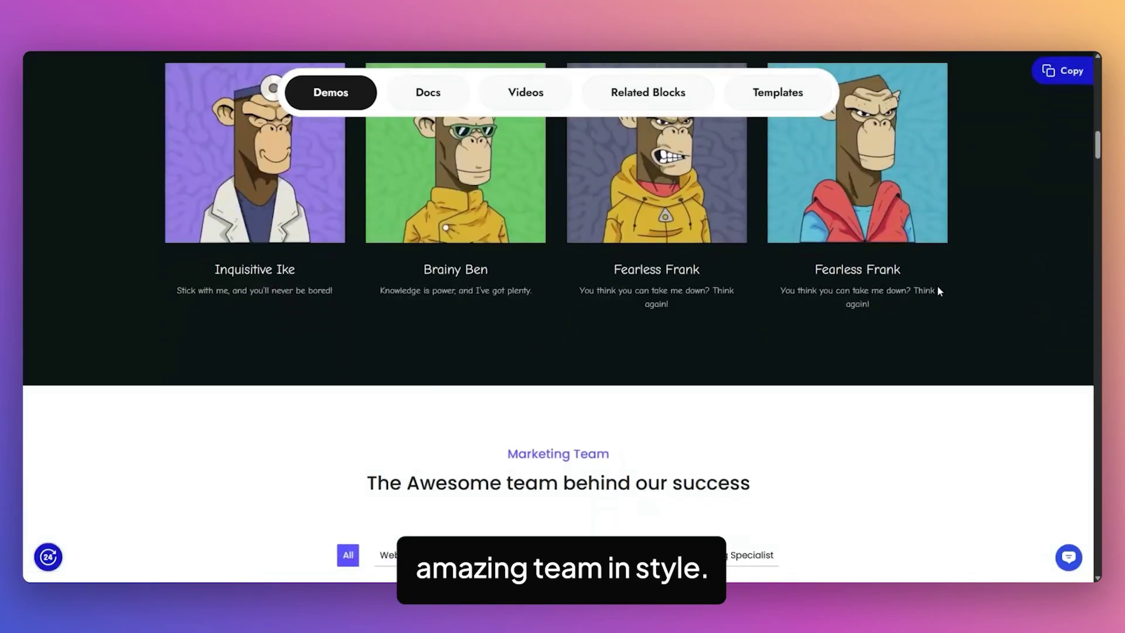
pyautogui.scroll(-1, 931, 296)
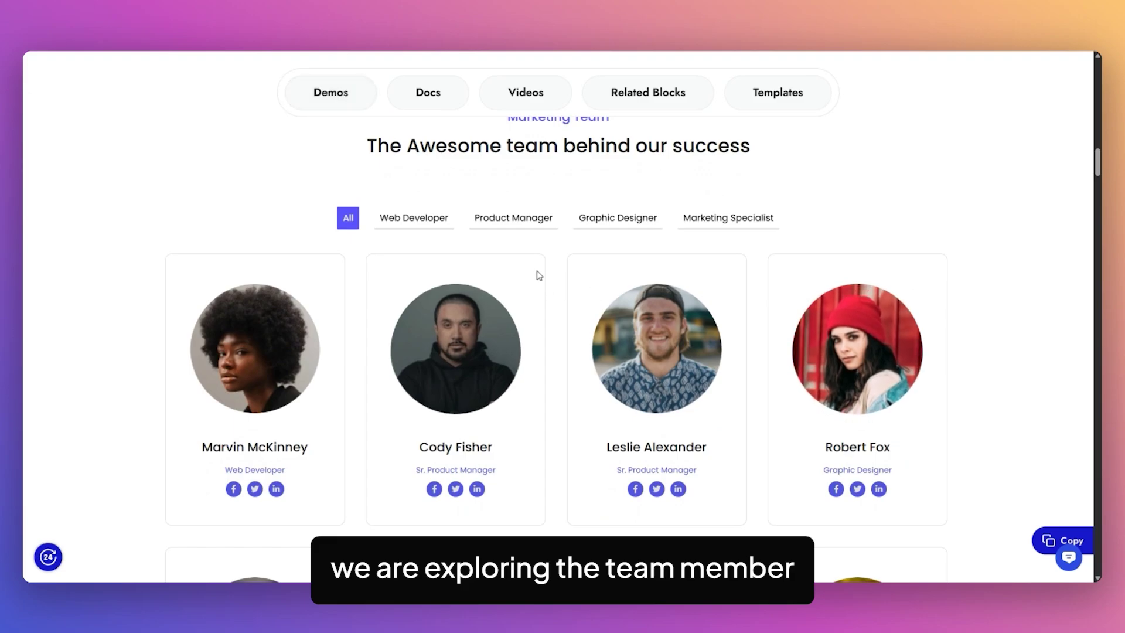
pyautogui.click(516, 224)
pyautogui.click(618, 221)
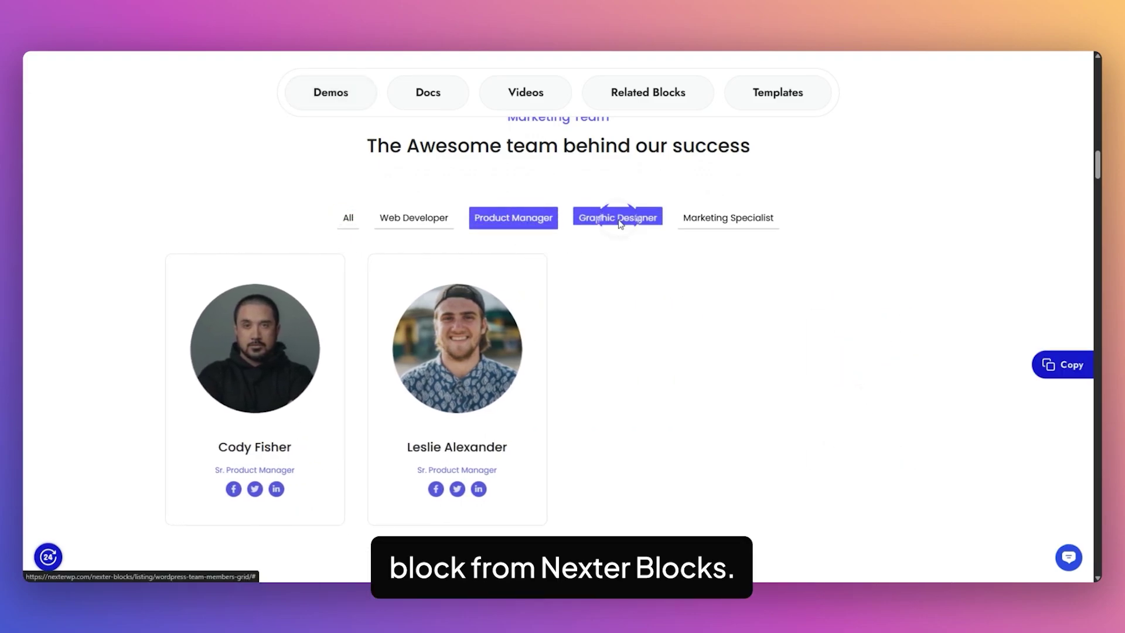
pyautogui.click(415, 225)
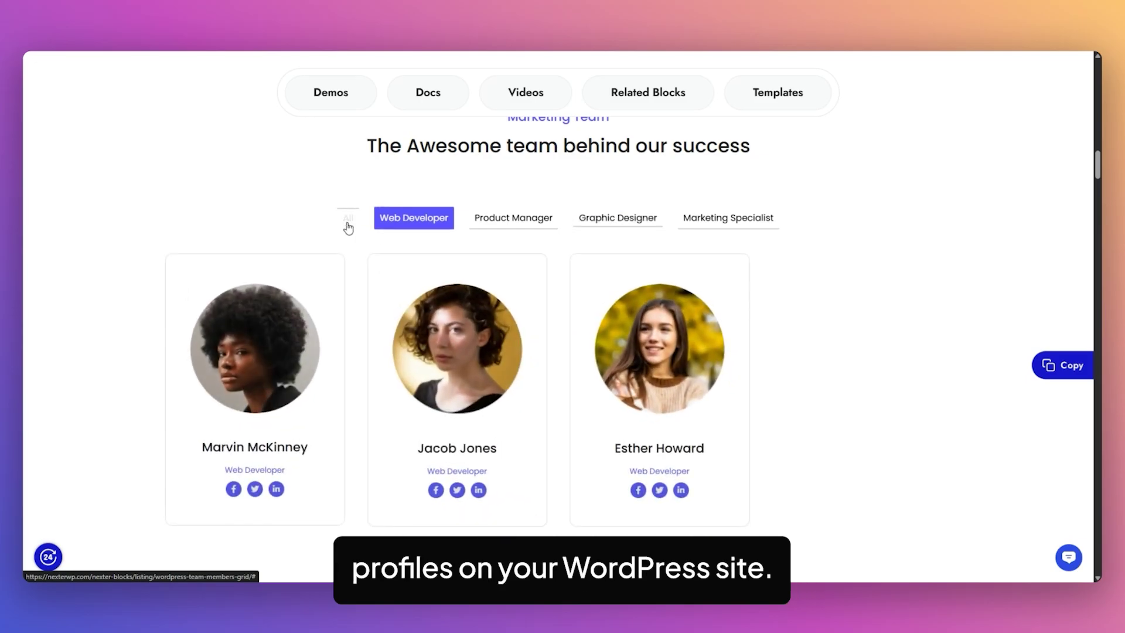
pyautogui.click(349, 224)
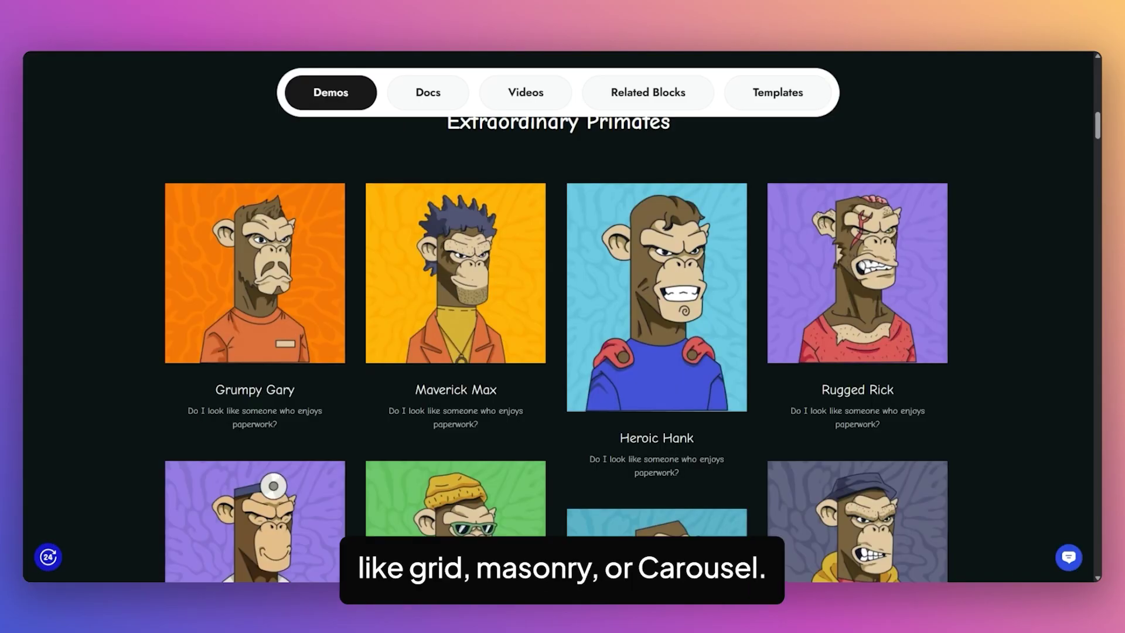
pyautogui.scroll(-5, 975, 294)
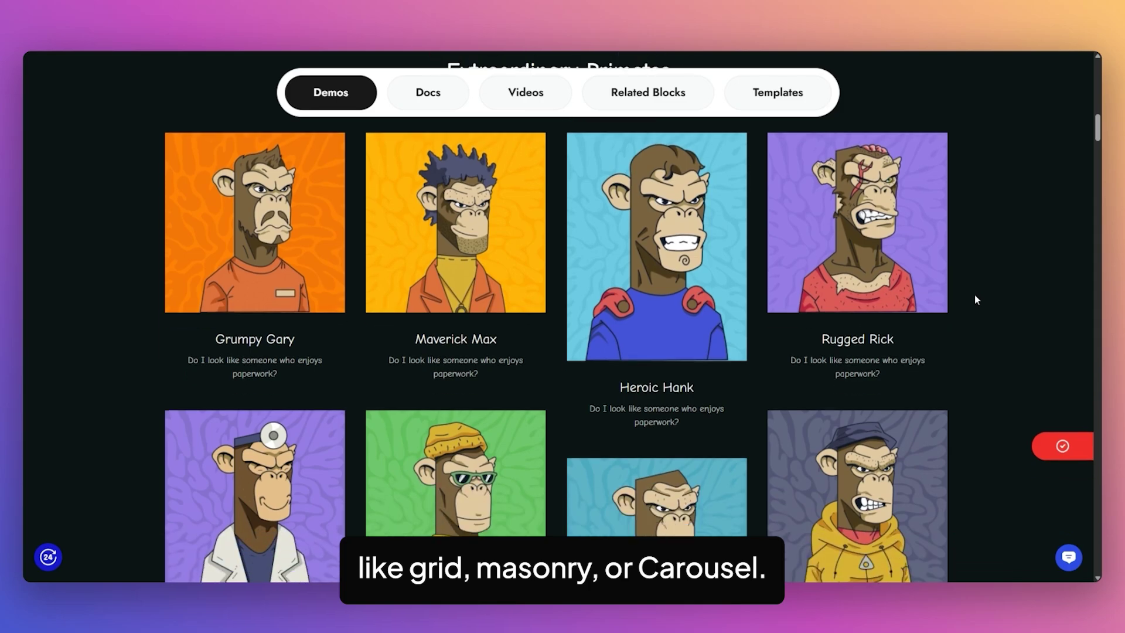
pyautogui.scroll(-7, 973, 293)
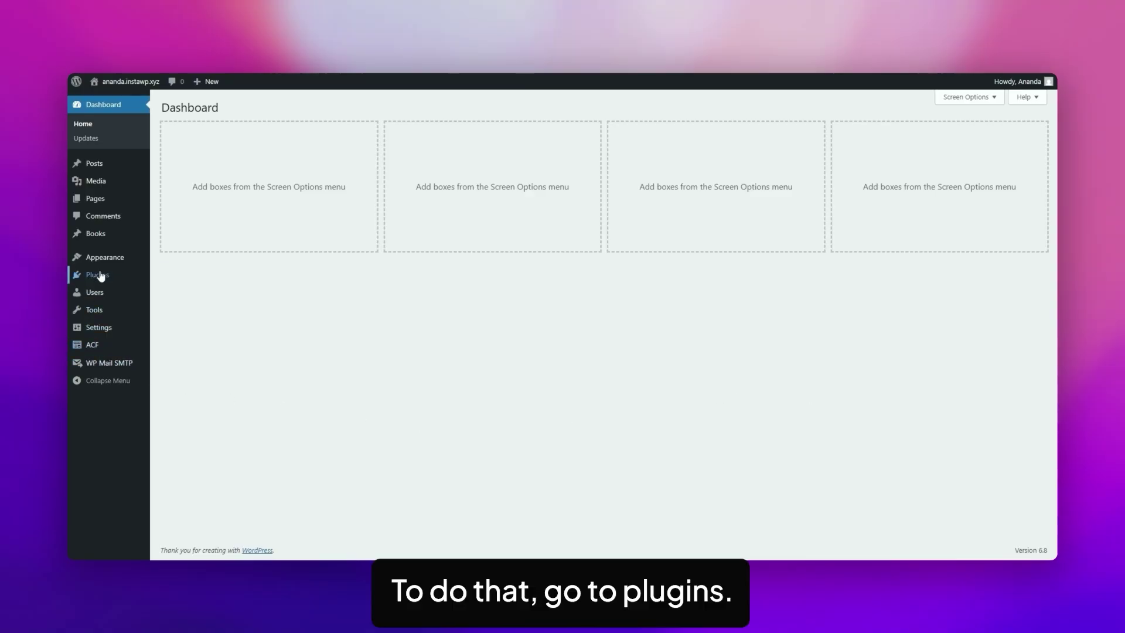
# Step: Search the plugin directory for "nexter blocks", and install and activate the Nexter Blocks plugin
pyautogui.moveTo(146, 284)
pyautogui.click(174, 297)
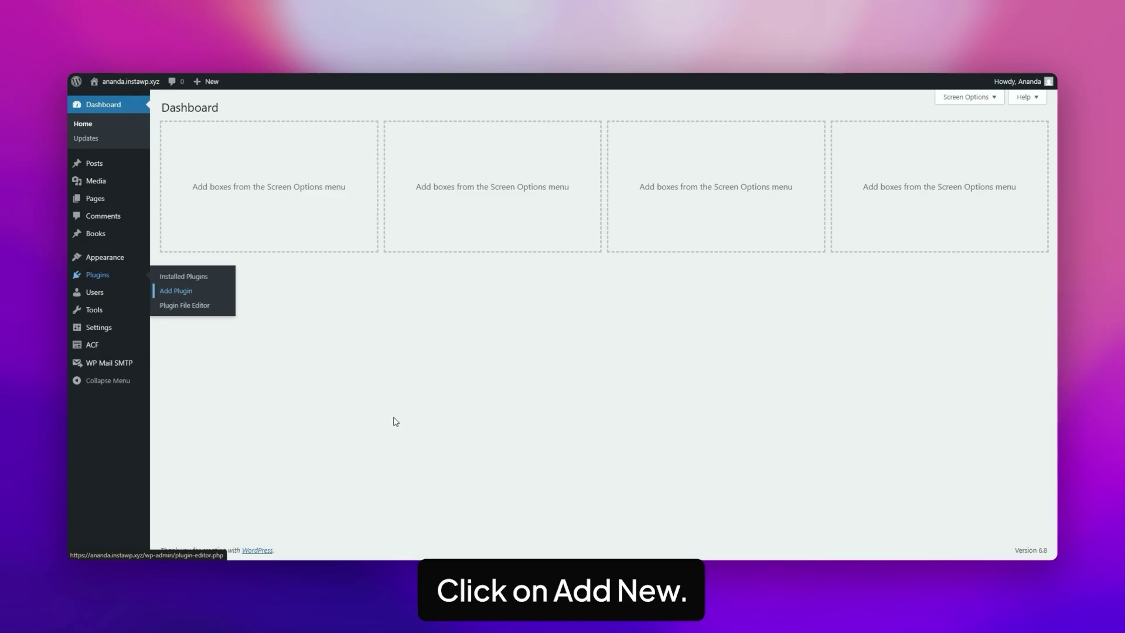
pyautogui.click(874, 135)
pyautogui.write('n')
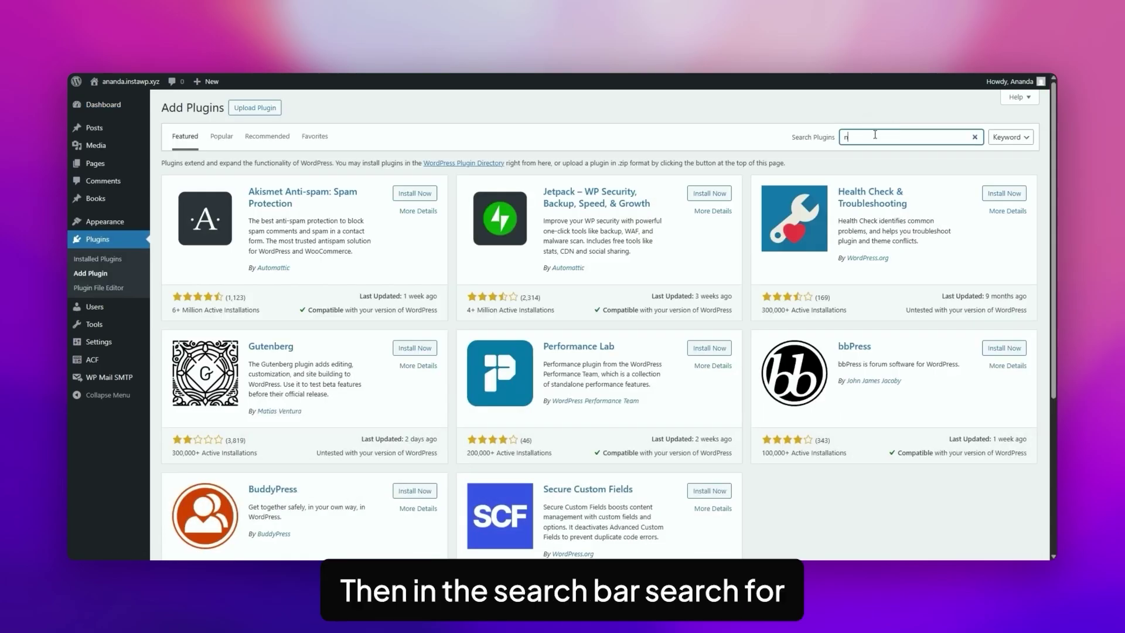
pyautogui.write('exter blocks')
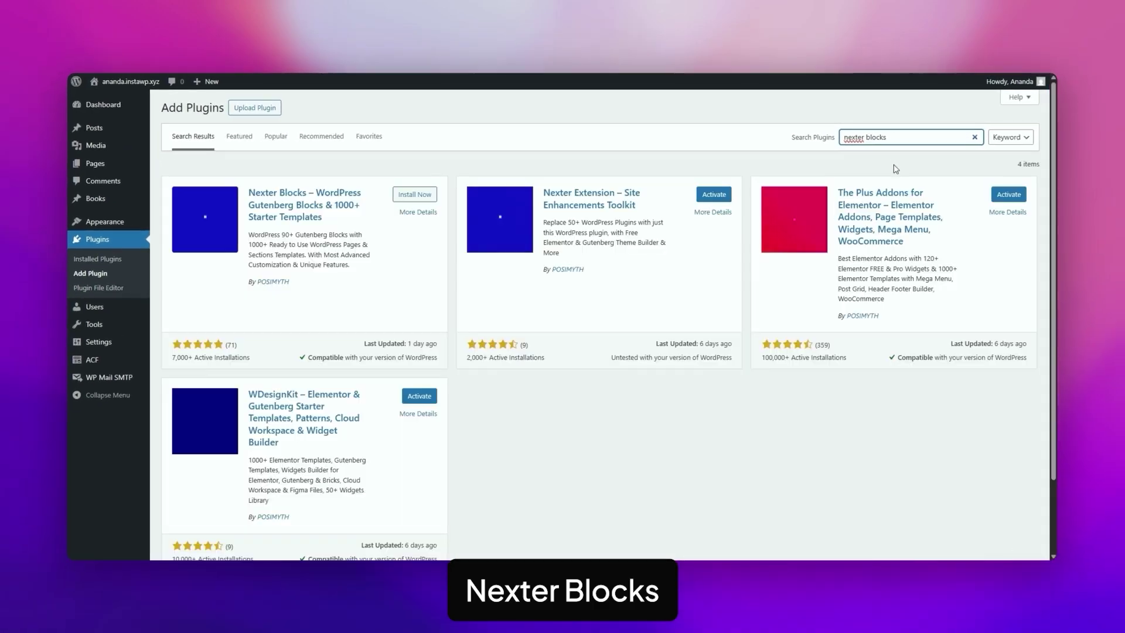
pyautogui.click(413, 195)
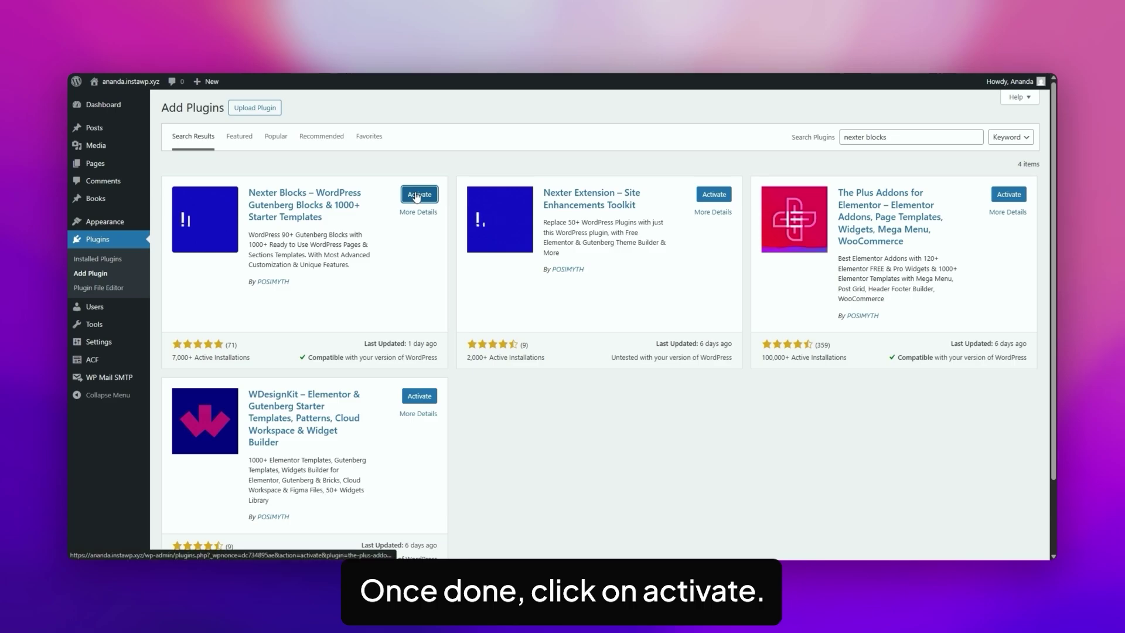
pyautogui.click(417, 195)
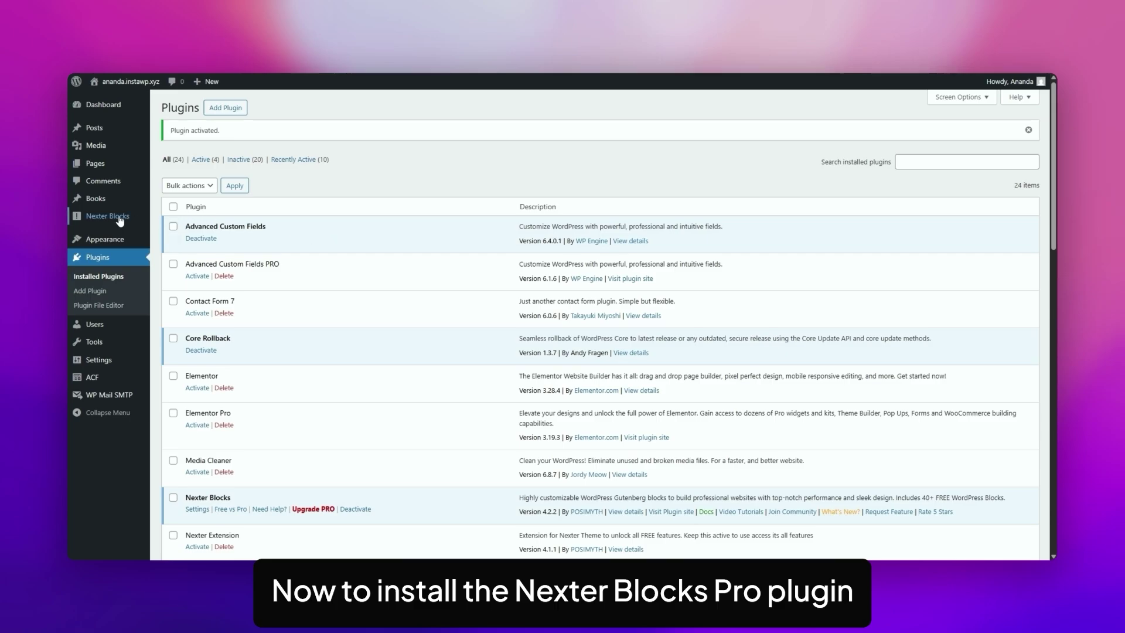
# Step: Examine the free versus Pro feature comparison in the Nexter Blocks dashboard and open its upgrade offer
pyautogui.moveTo(116, 221)
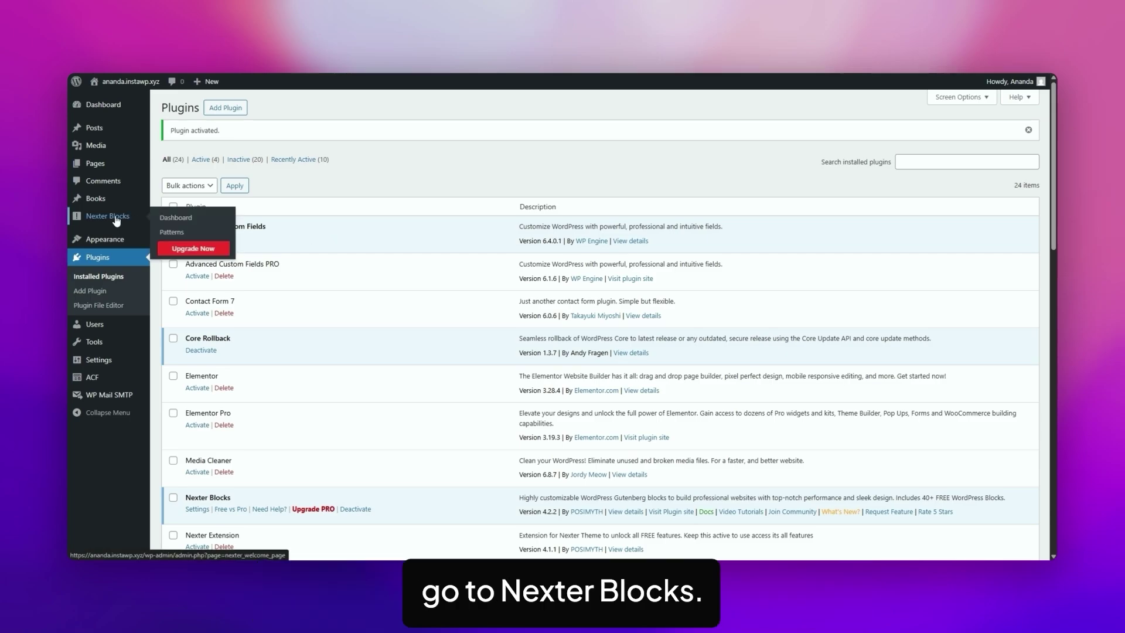
pyautogui.click(177, 223)
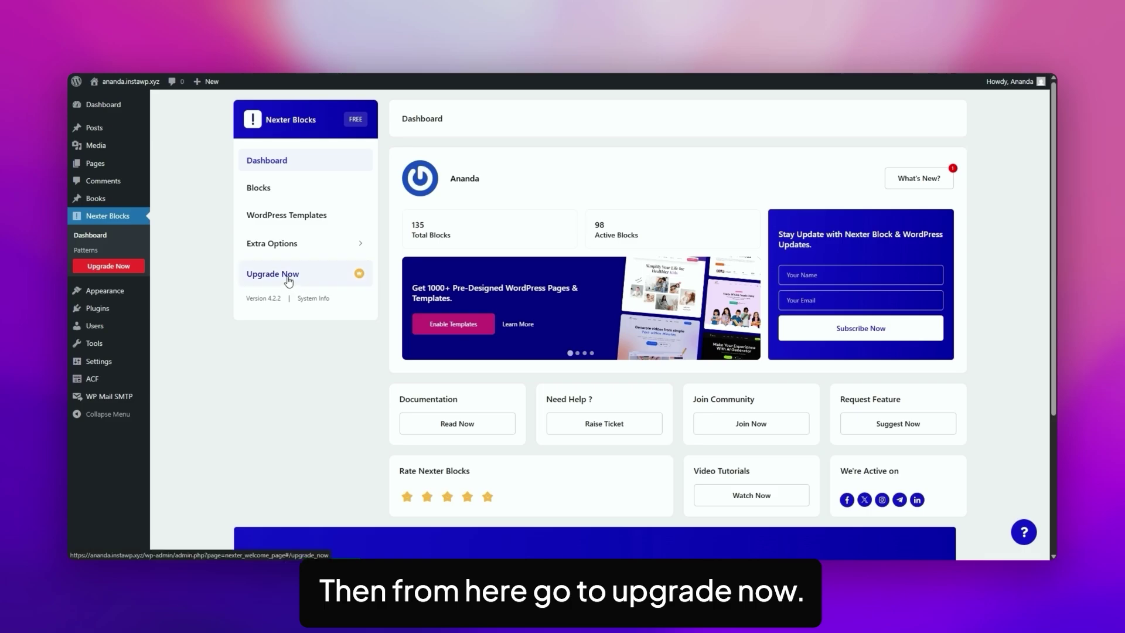
pyautogui.click(287, 280)
pyautogui.scroll(-3, 767, 284)
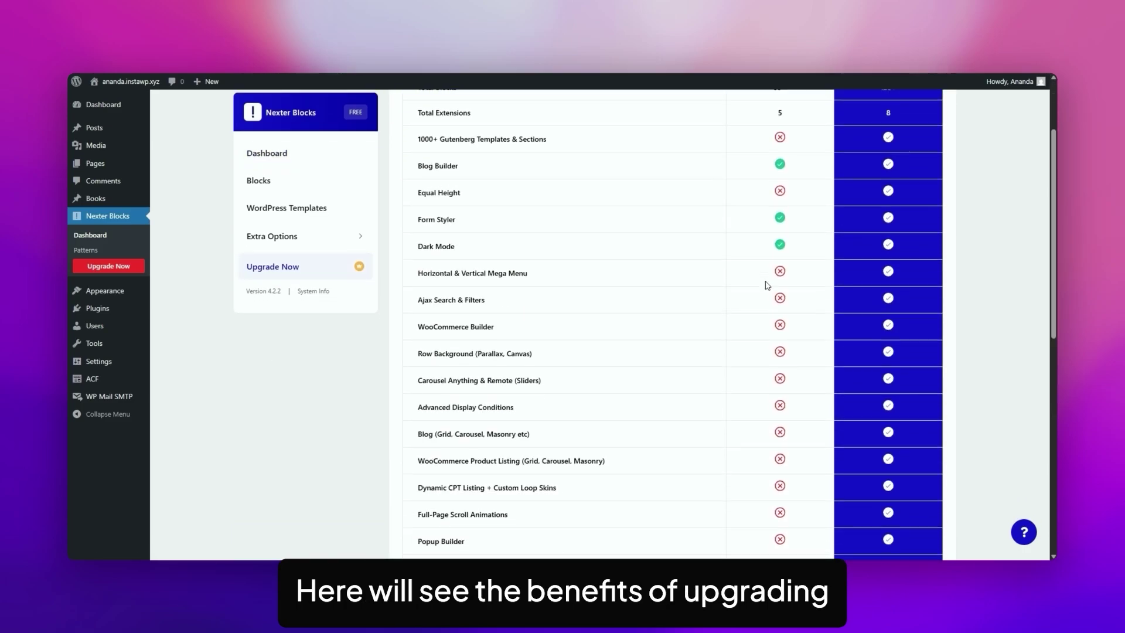
pyautogui.scroll(-3, 796, 284)
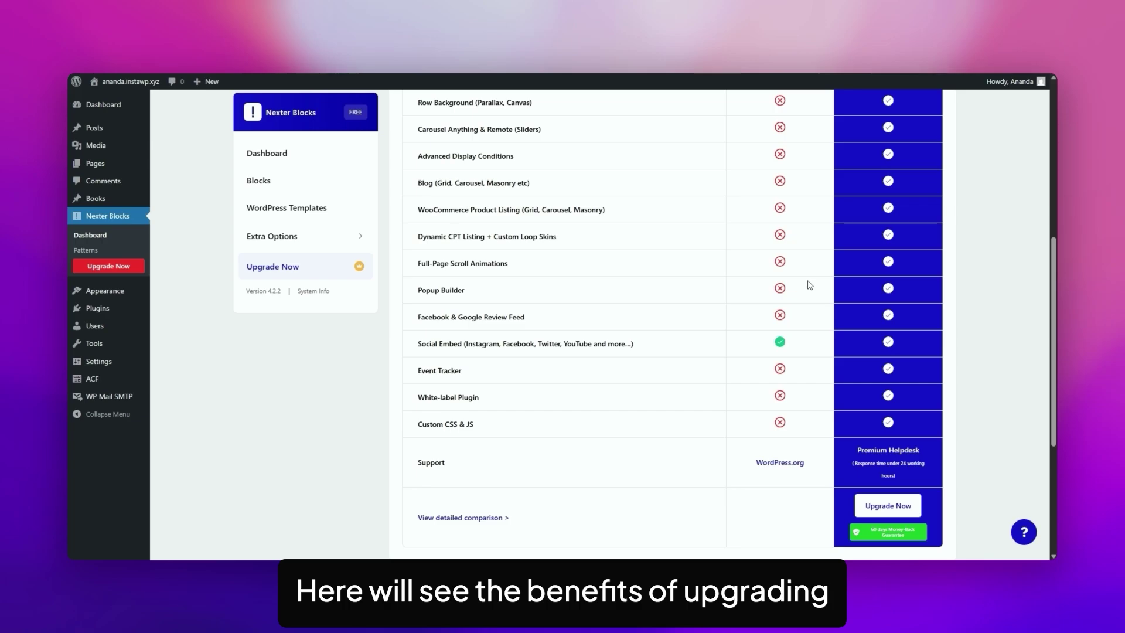
pyautogui.click(891, 507)
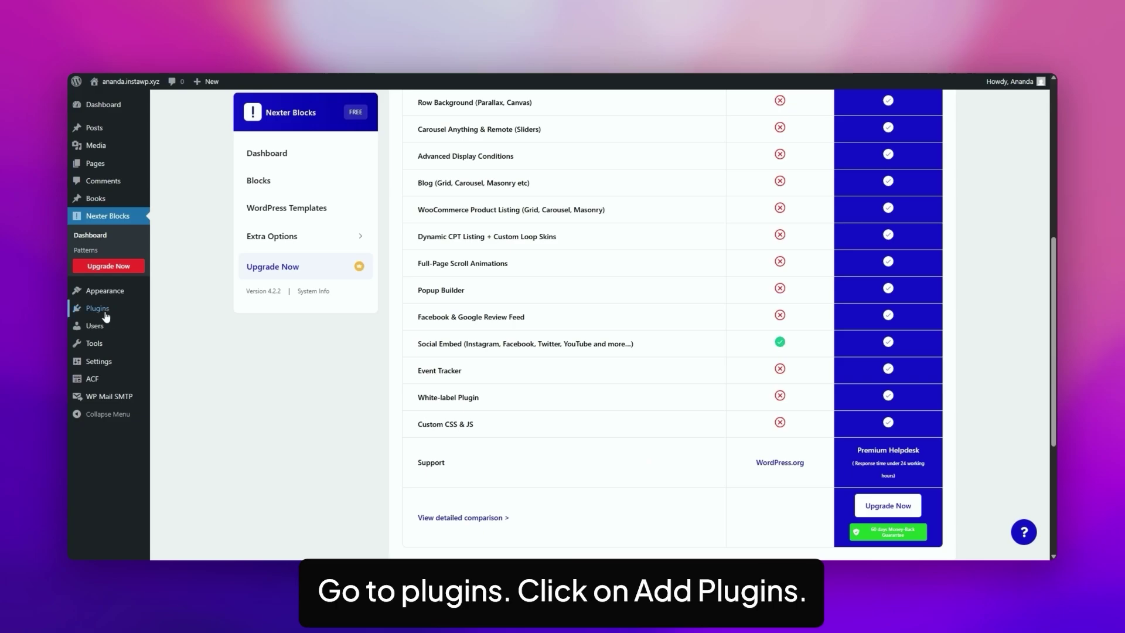
# Step: Upload the-plus-addons-for-block-editor-pro-store-V4.2.1 zip as a new plugin, and install and activate it
pyautogui.moveTo(106, 315)
pyautogui.click(178, 327)
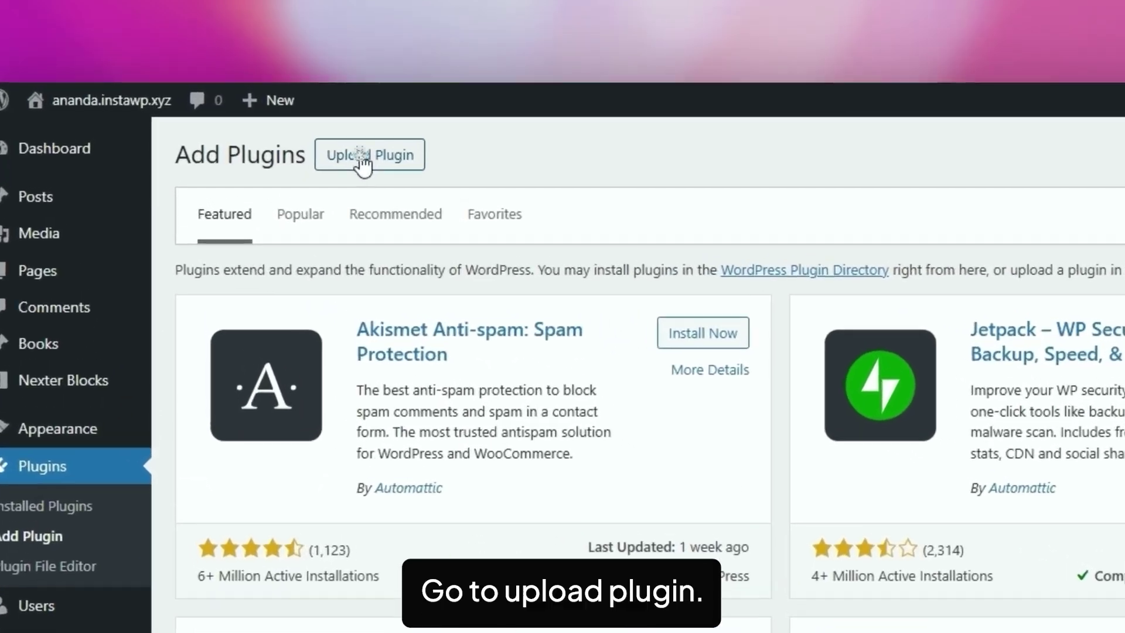
pyautogui.click(255, 110)
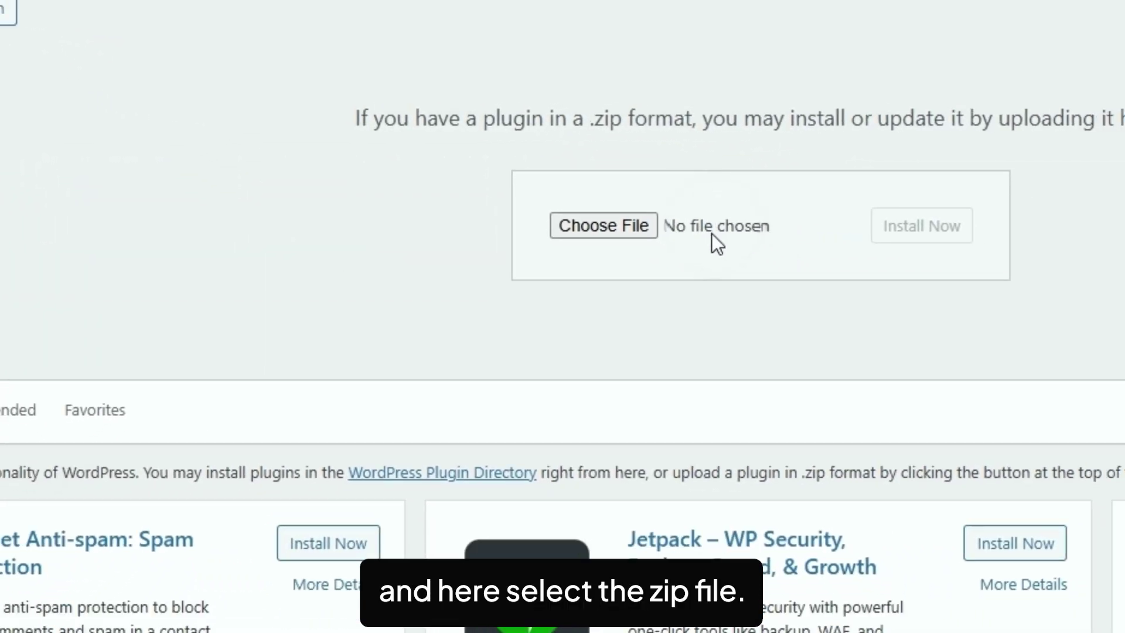
pyautogui.click(742, 246)
pyautogui.click(381, 139)
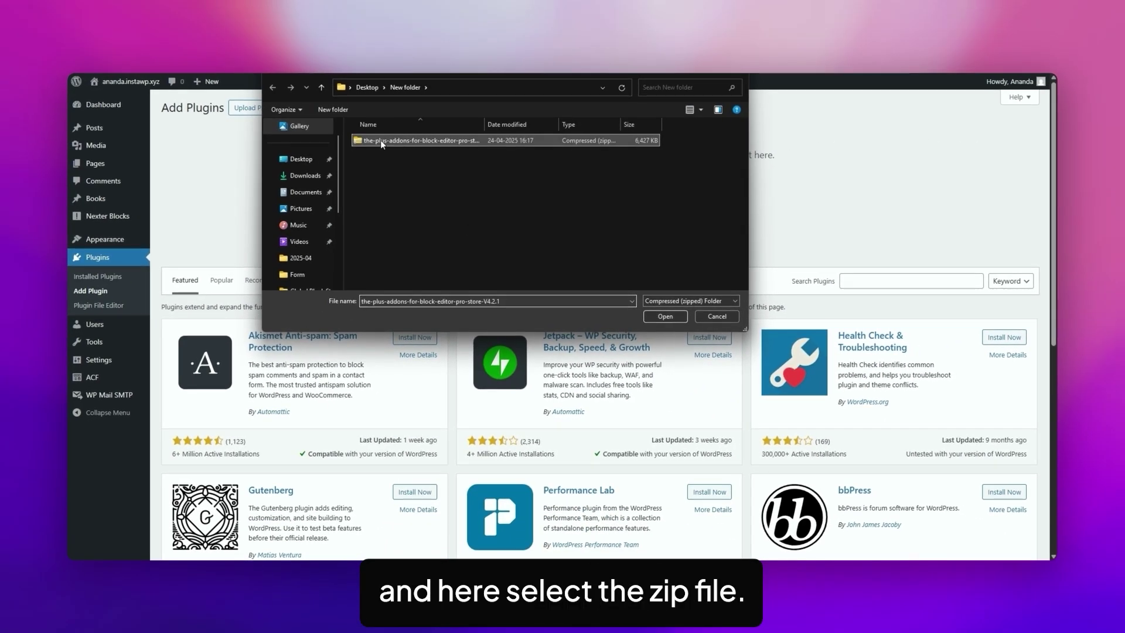
pyautogui.click(666, 316)
pyautogui.click(666, 202)
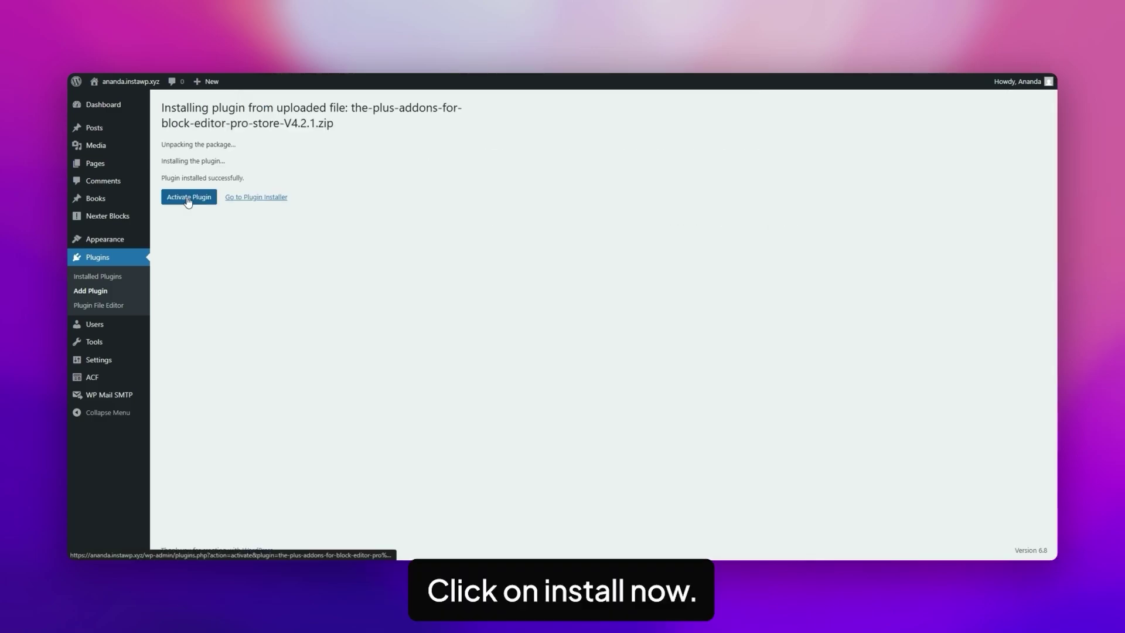
pyautogui.click(187, 201)
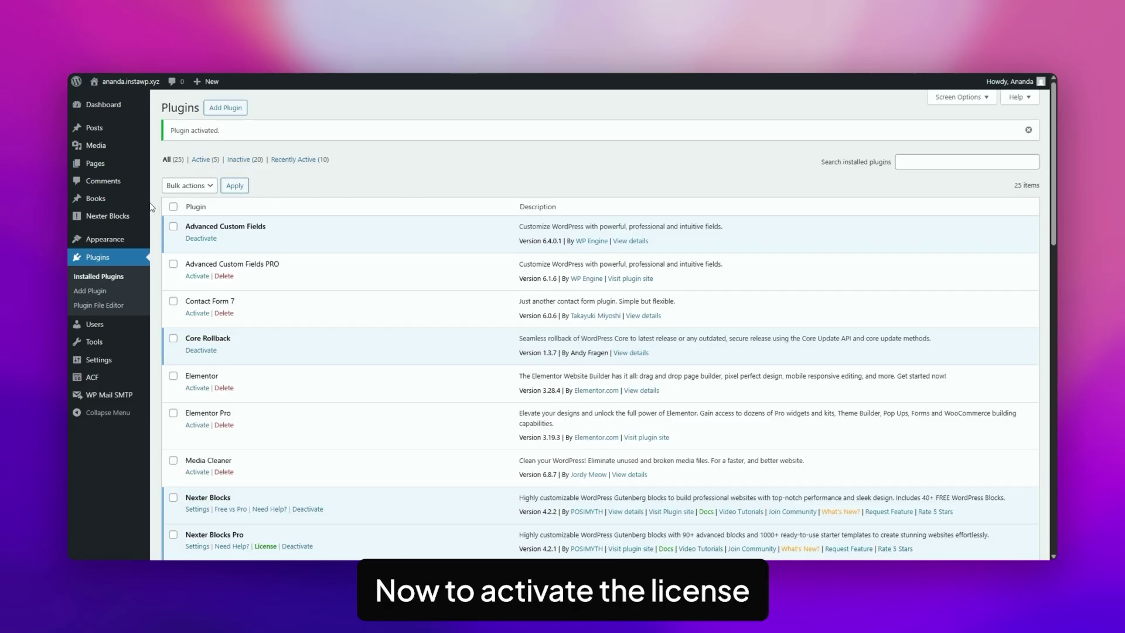
# Step: Open the Activate PRO page of the Nexter Blocks dashboard
pyautogui.moveTo(110, 221)
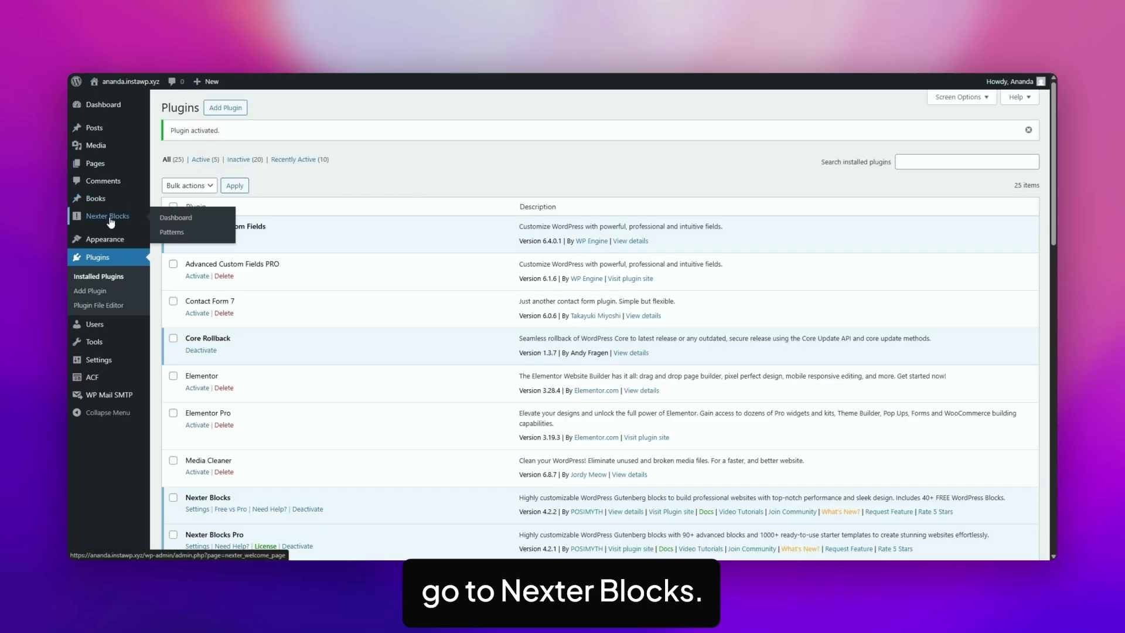
pyautogui.click(180, 221)
pyautogui.click(268, 273)
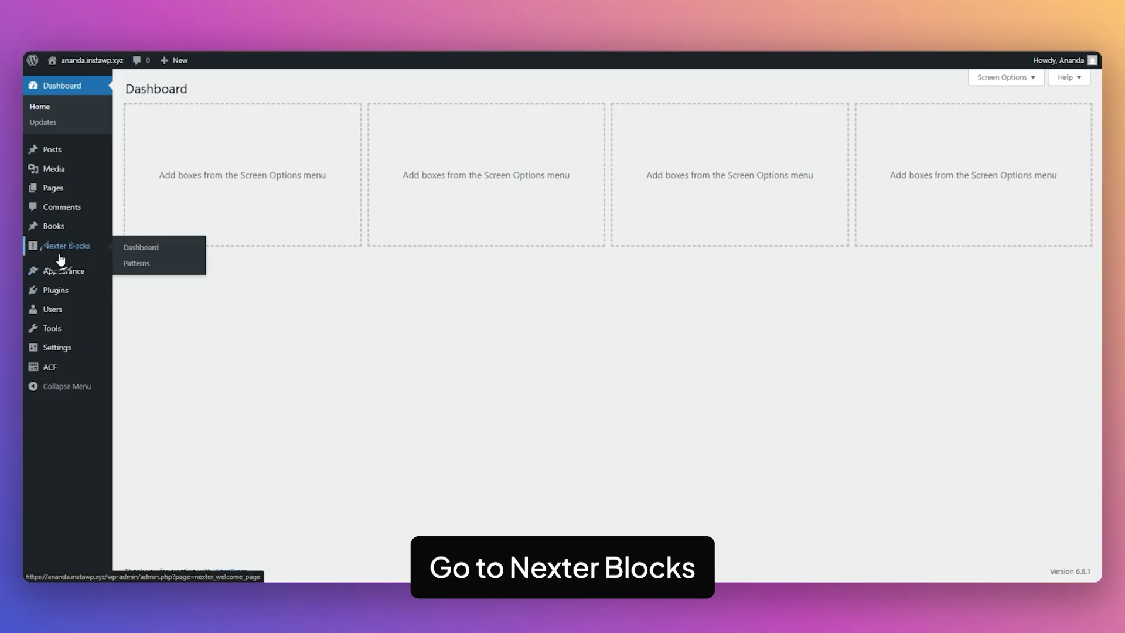
# Step: Find the Freemium Team Member block among the Nexter Blocks with the search "team member", enable it and save the settings
pyautogui.click(61, 248)
pyautogui.click(233, 176)
pyautogui.click(785, 155)
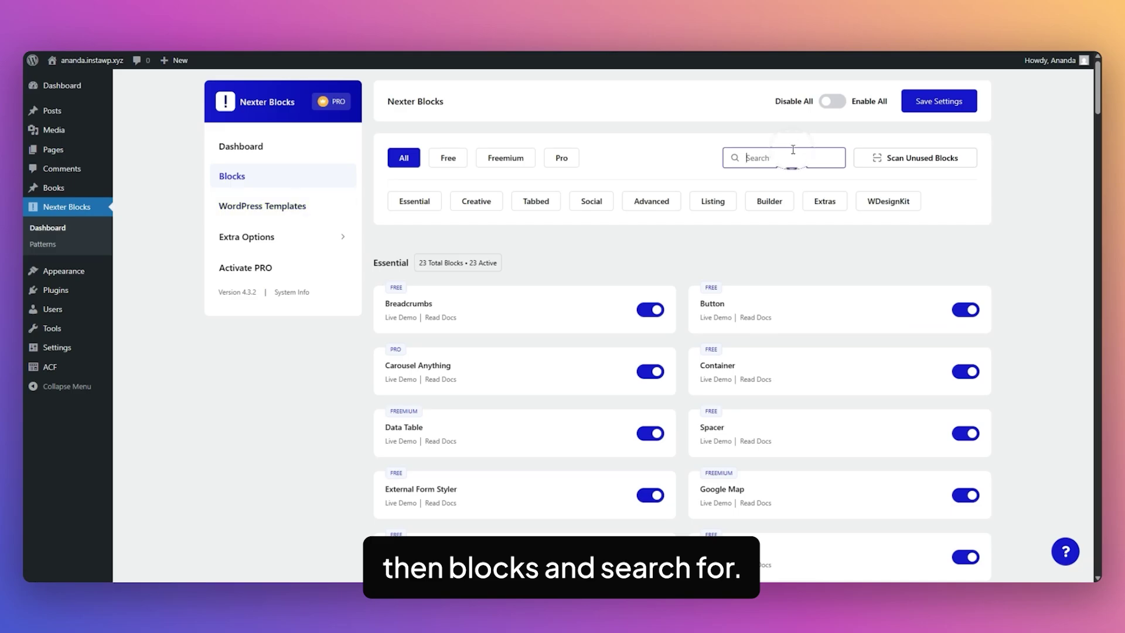
pyautogui.write('team membe')
pyautogui.write('r')
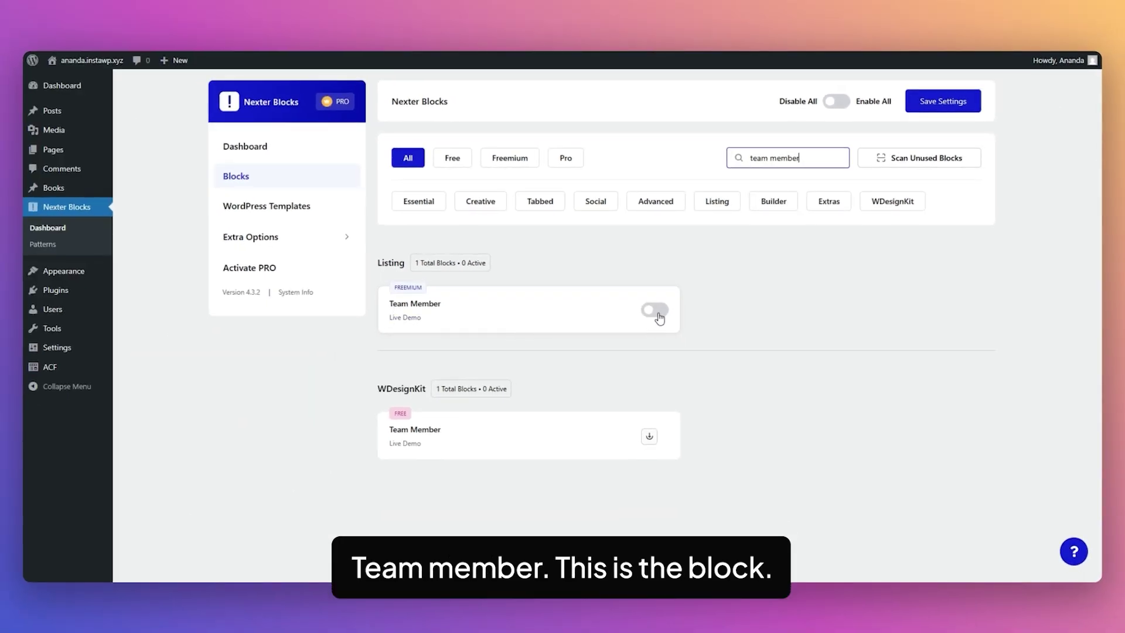
pyautogui.click(656, 314)
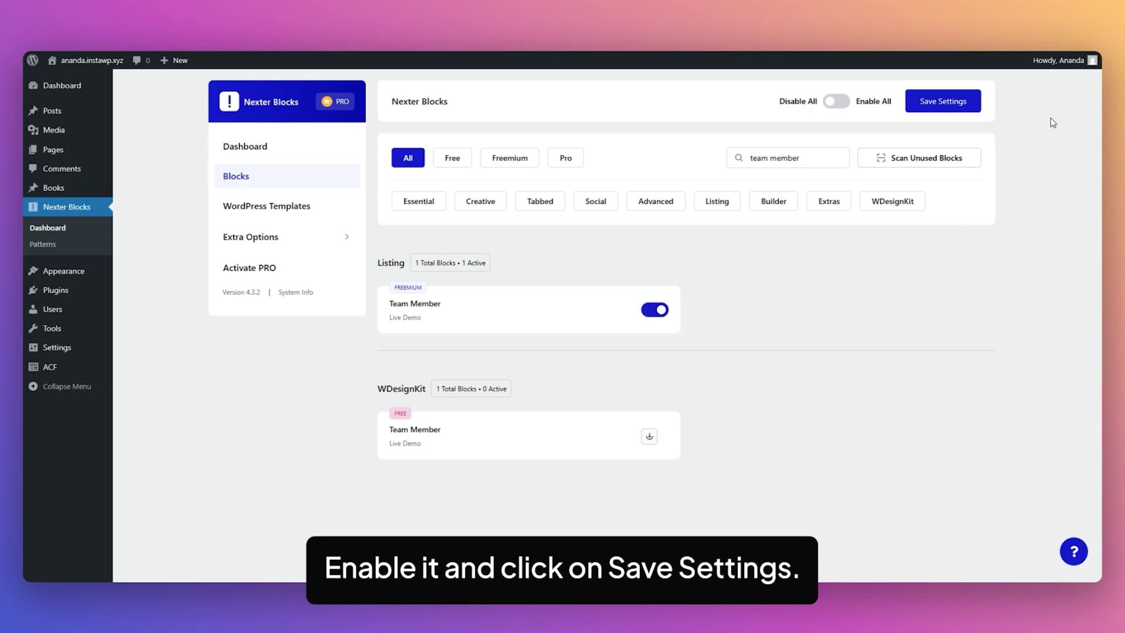
pyautogui.click(936, 112)
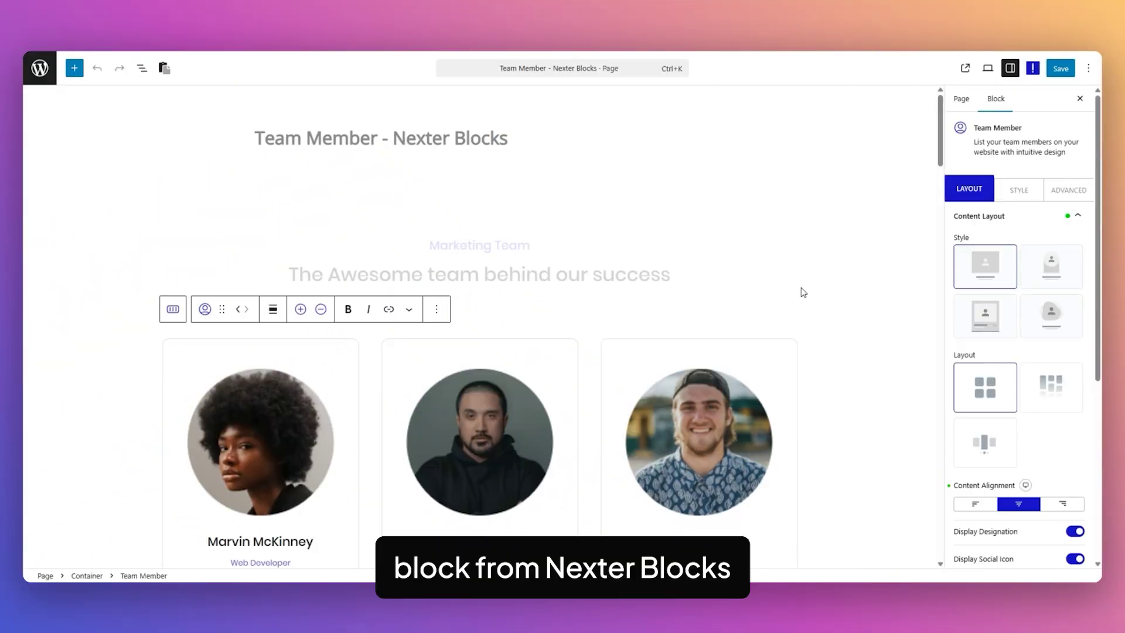
# Step: Try the second, third and fourth predefined styles on the Team Member block and return it to the first style
pyautogui.scroll(-1, 803, 292)
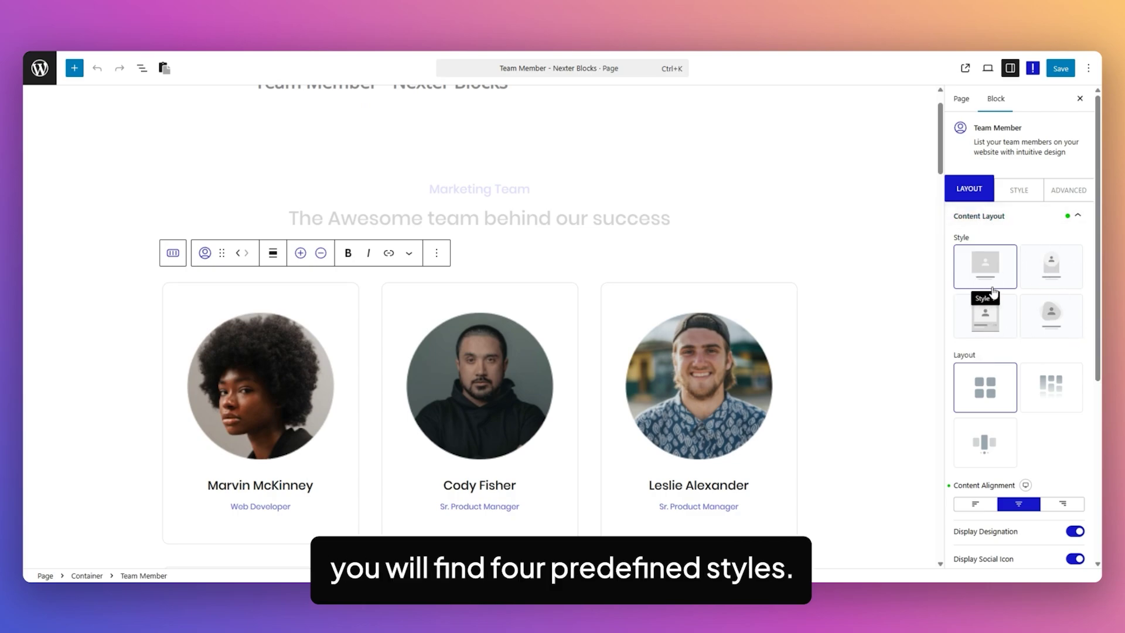
pyautogui.scroll(-2, 823, 329)
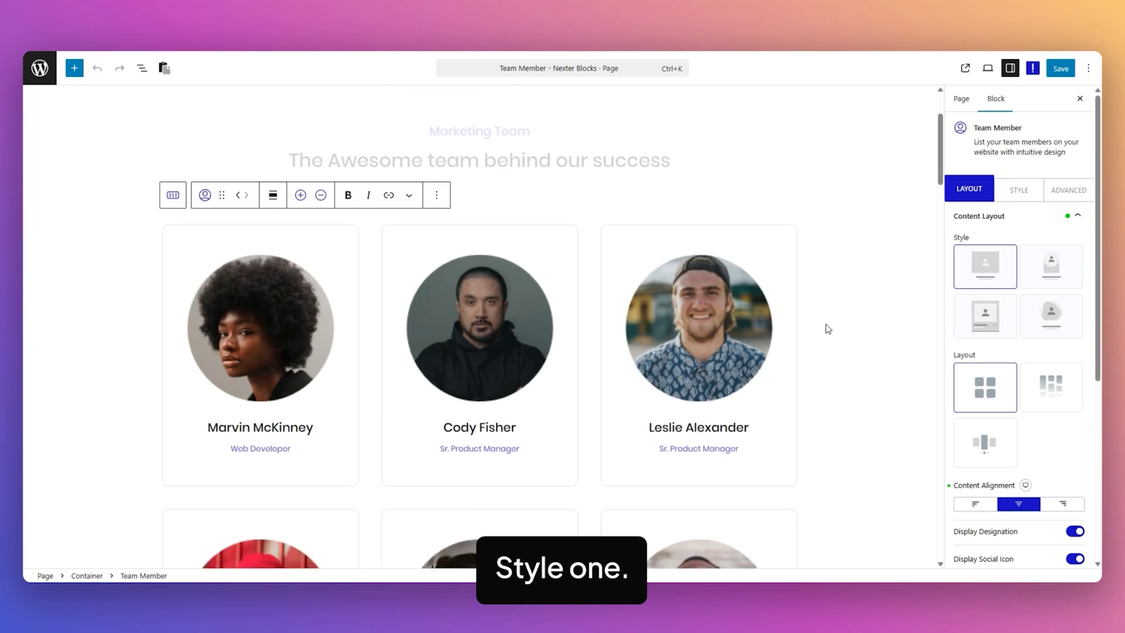
pyautogui.click(1051, 267)
pyautogui.click(984, 316)
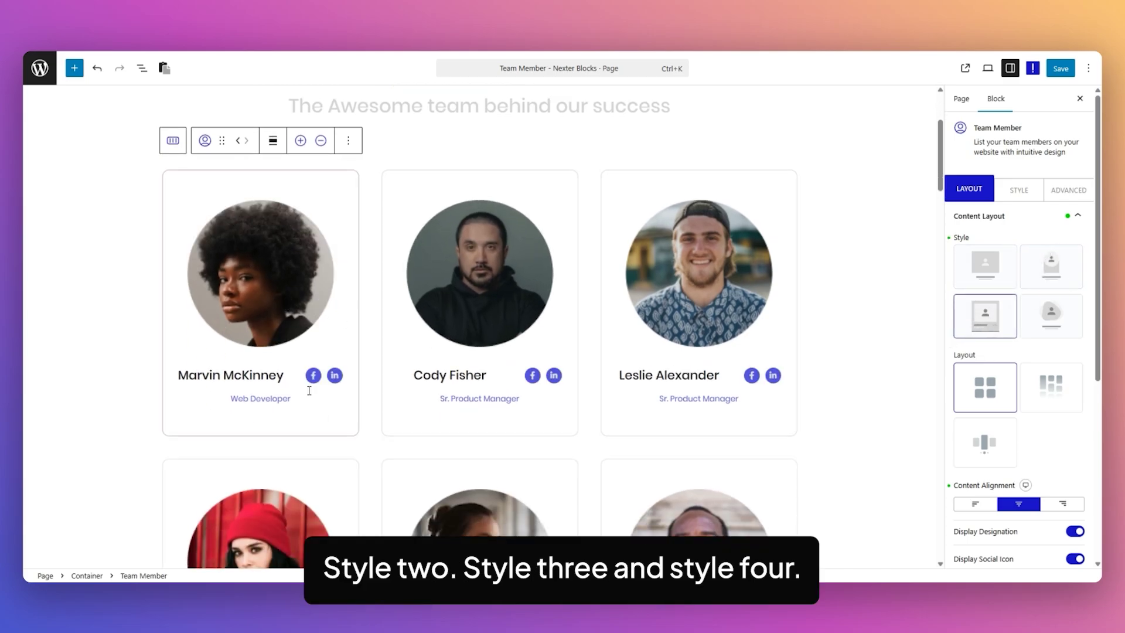
pyautogui.click(1053, 318)
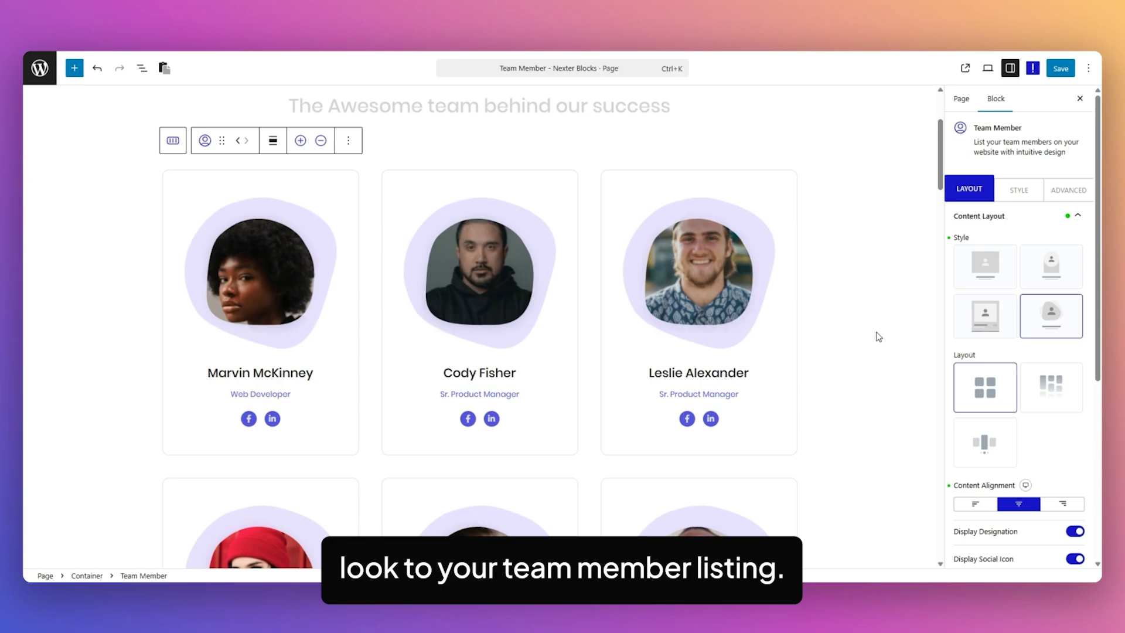
pyautogui.click(986, 269)
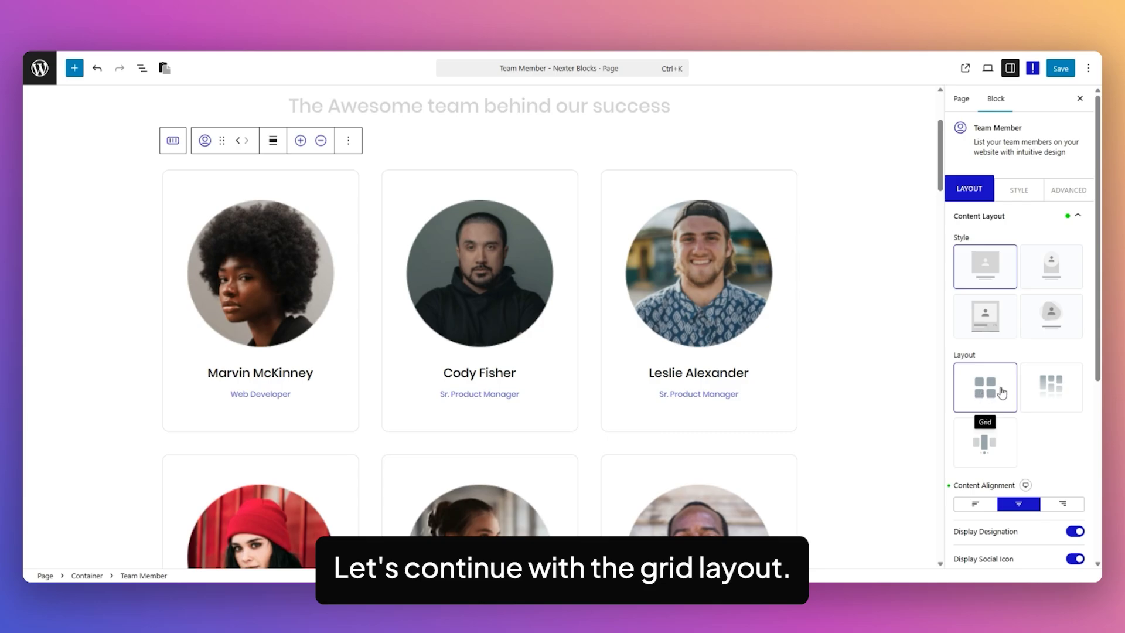
# Step: Set the Team Member block's content alignment to right
pyautogui.scroll(-2, 1066, 357)
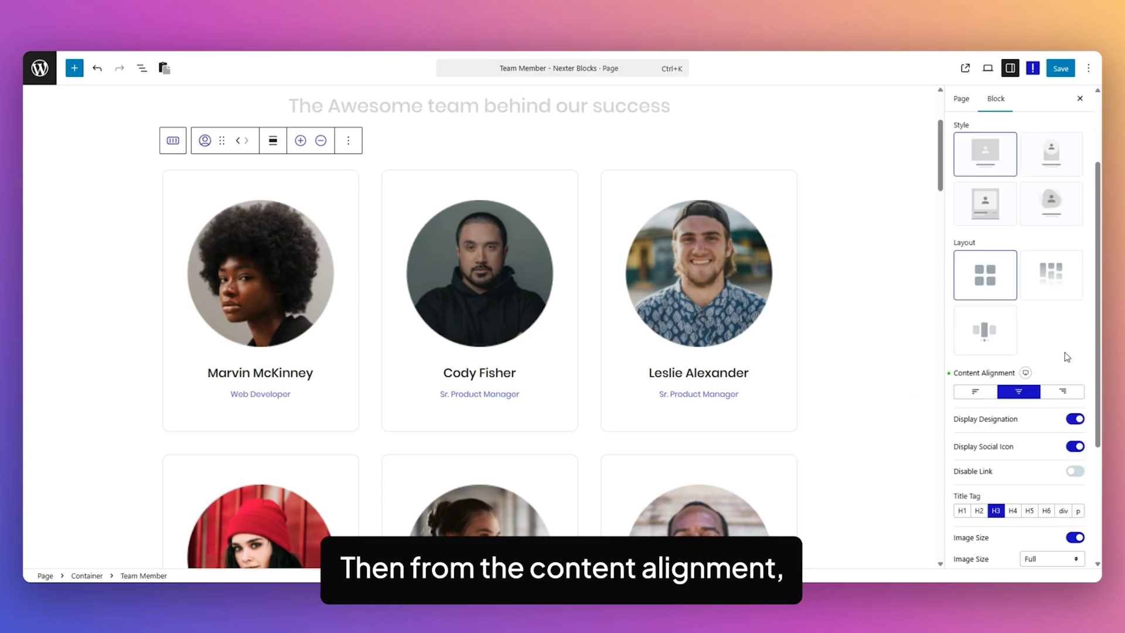
pyautogui.click(1063, 391)
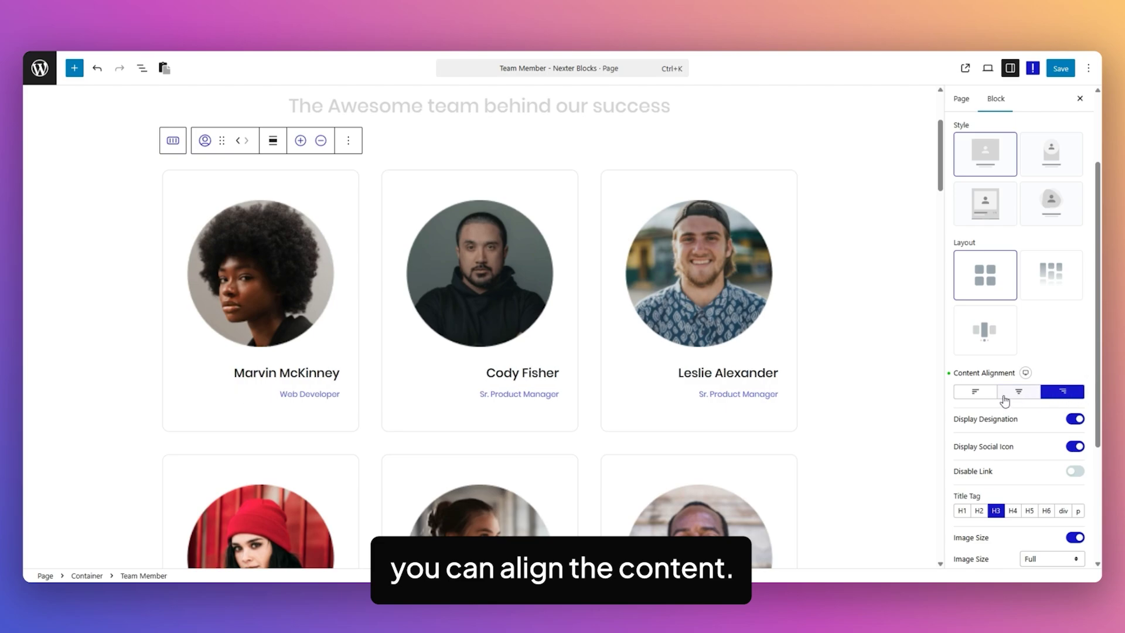
# Step: Set the Team Member block's content alignment to center, and switch its Image Size option off and back on
pyautogui.click(1018, 391)
pyautogui.scroll(-1, 984, 381)
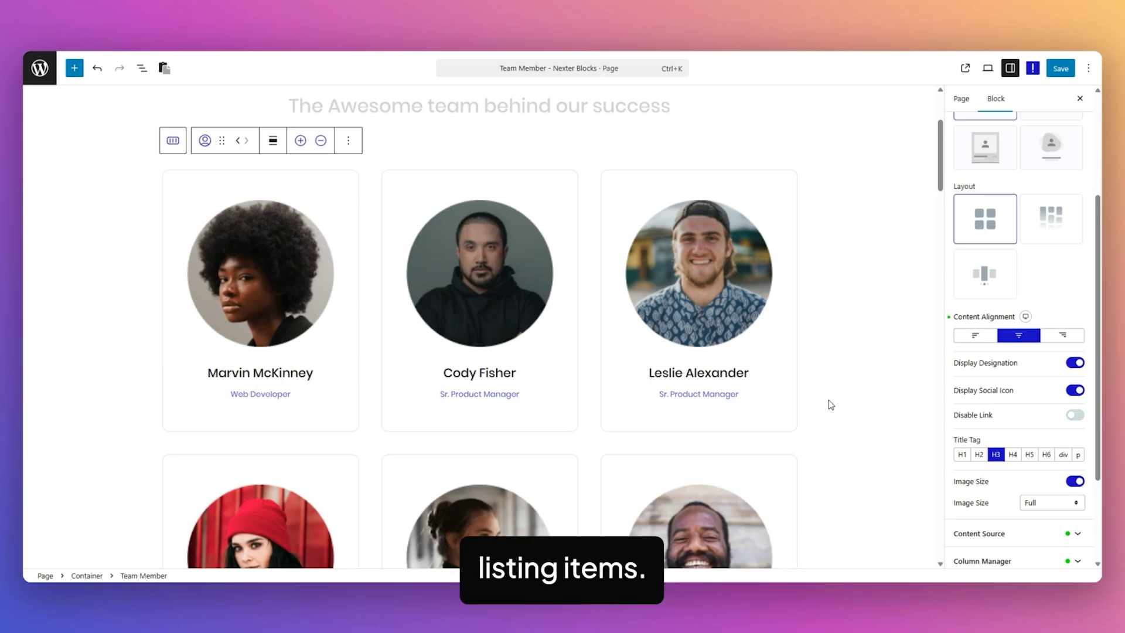
pyautogui.scroll(-1, 958, 390)
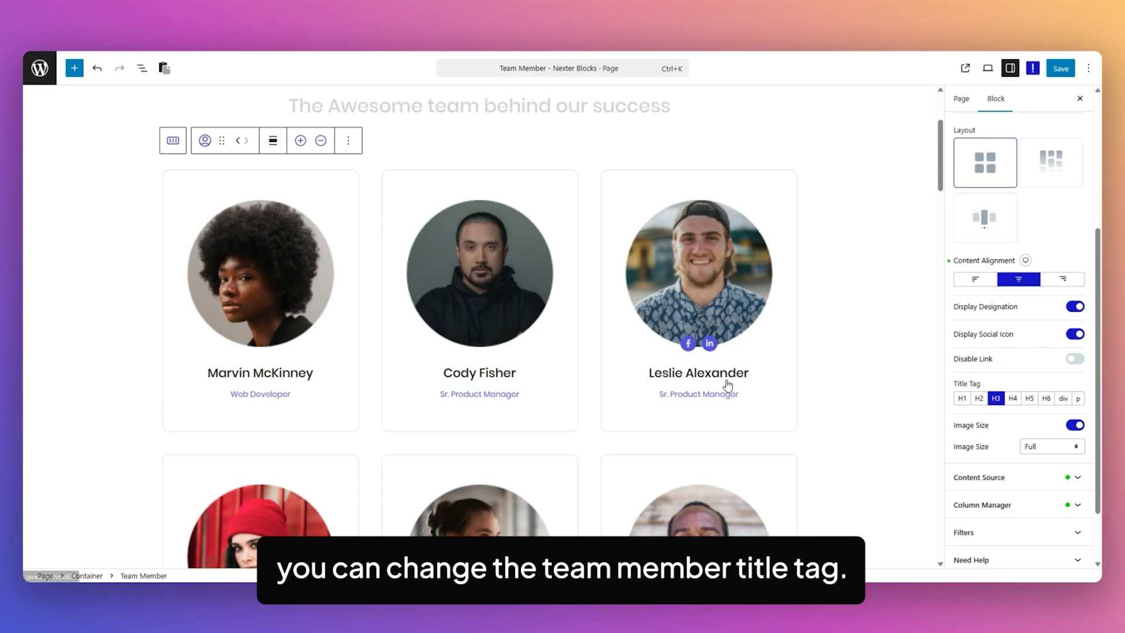
pyautogui.scroll(-1, 961, 374)
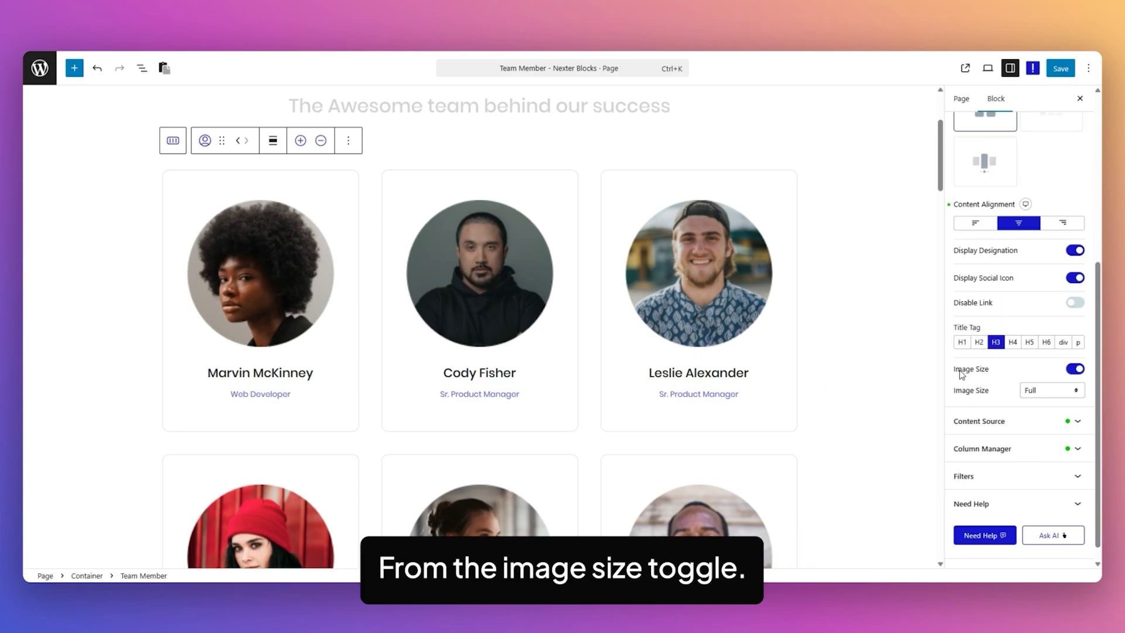
pyautogui.click(1075, 369)
pyautogui.click(1075, 369)
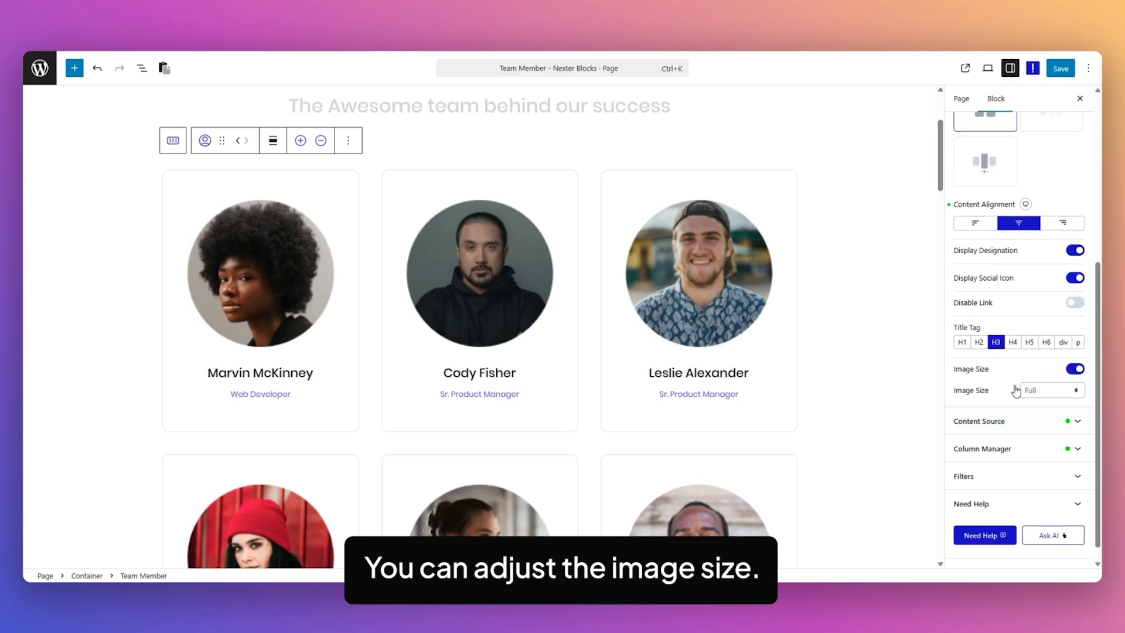
# Step: Open the first team member's entry in Content Source and examine its name, image, designation, category and URL fields
pyautogui.click(990, 421)
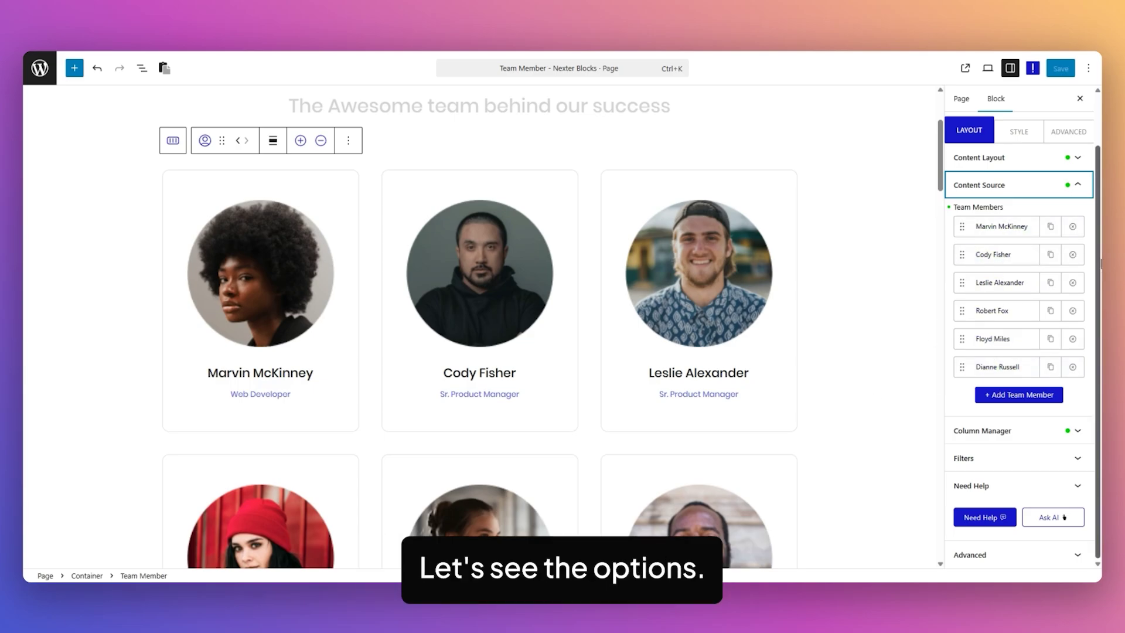
pyautogui.click(1005, 227)
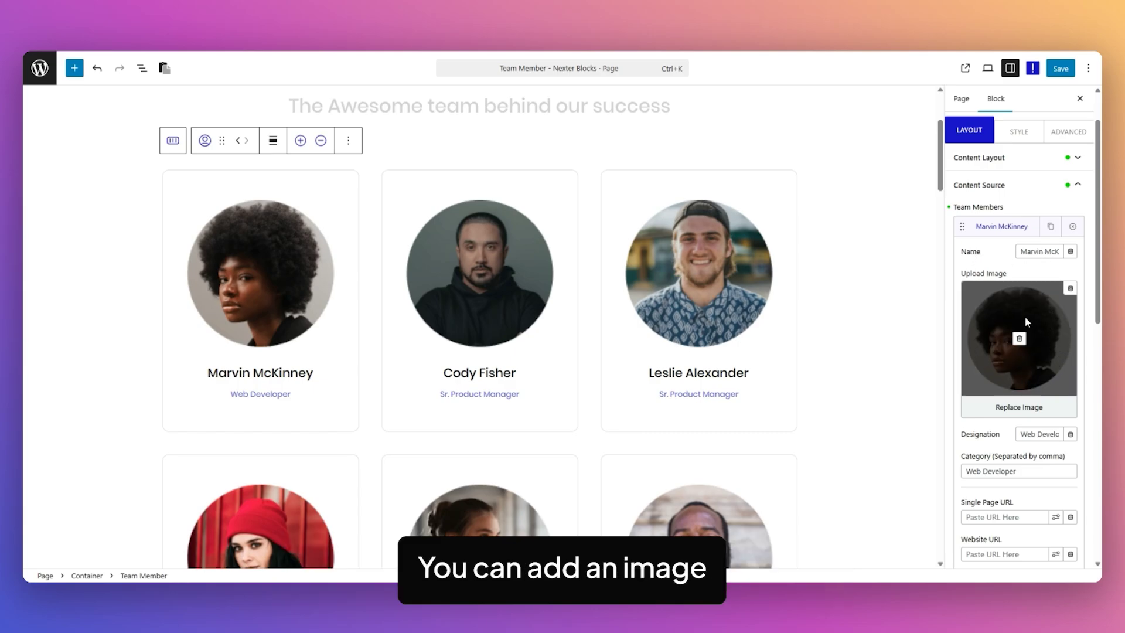
pyautogui.scroll(-1, 1047, 437)
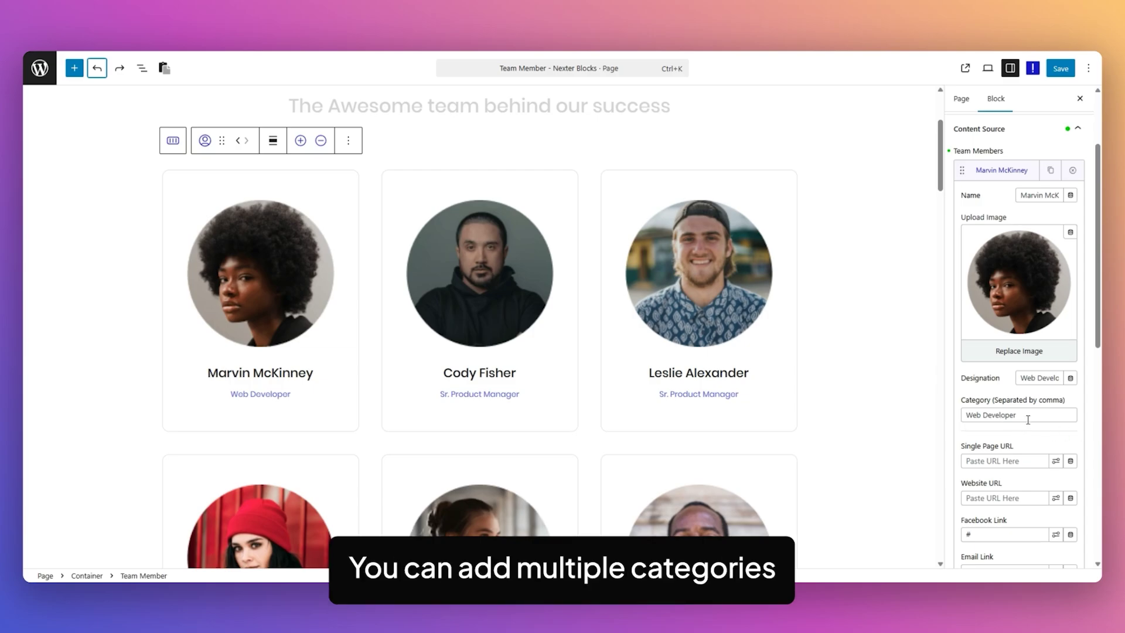
pyautogui.scroll(-1, 1024, 418)
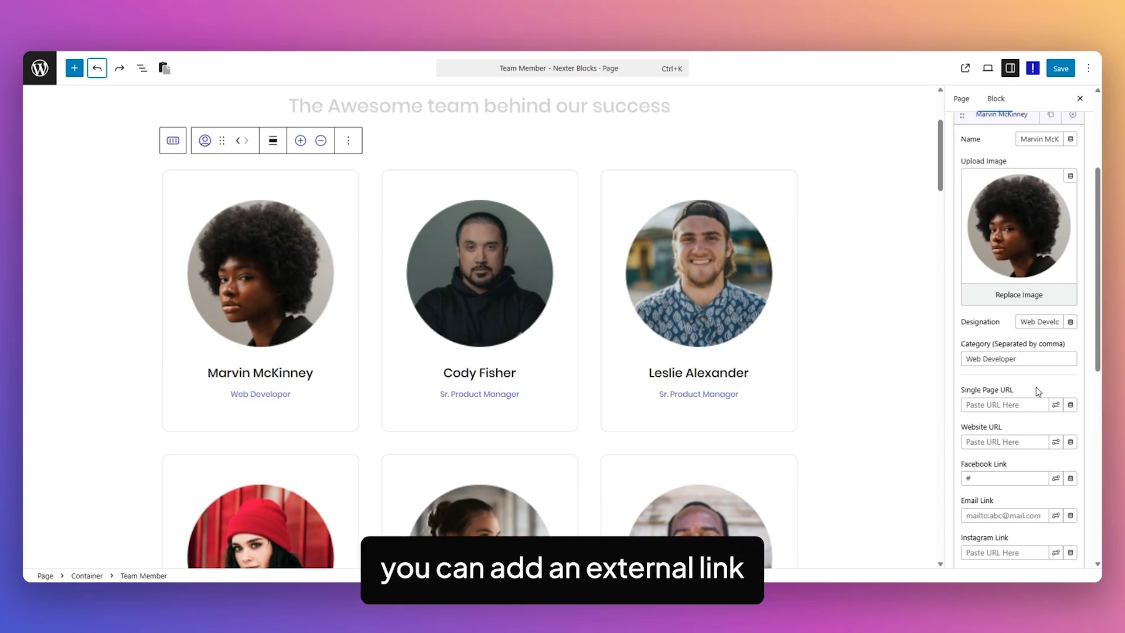
pyautogui.moveTo(232, 330)
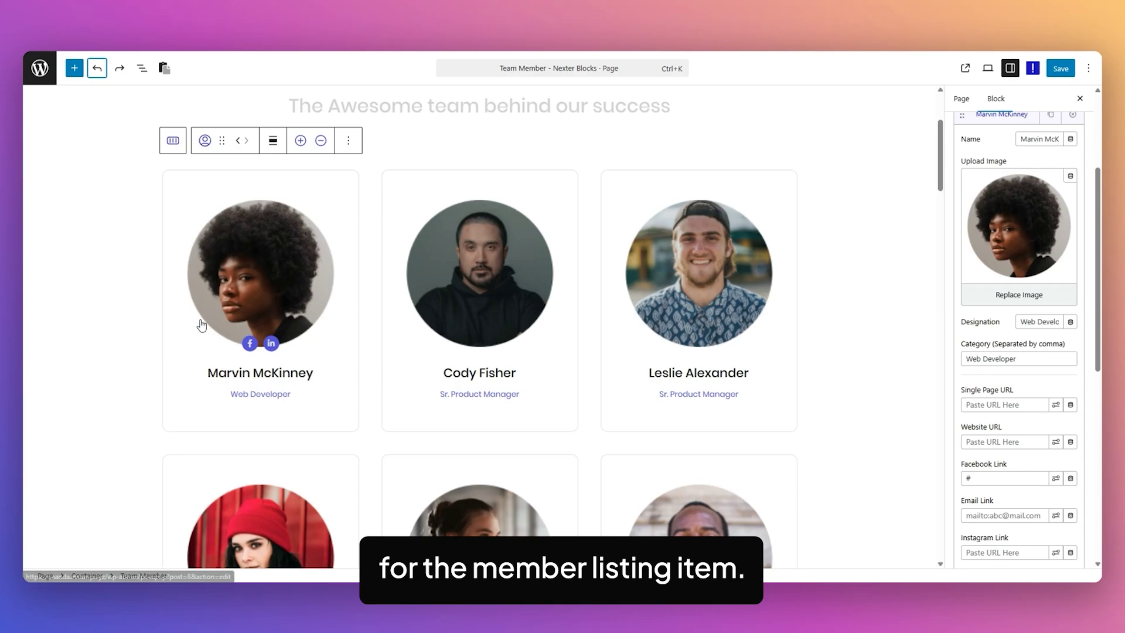
pyautogui.scroll(-1, 995, 381)
pyautogui.scroll(5, 985, 351)
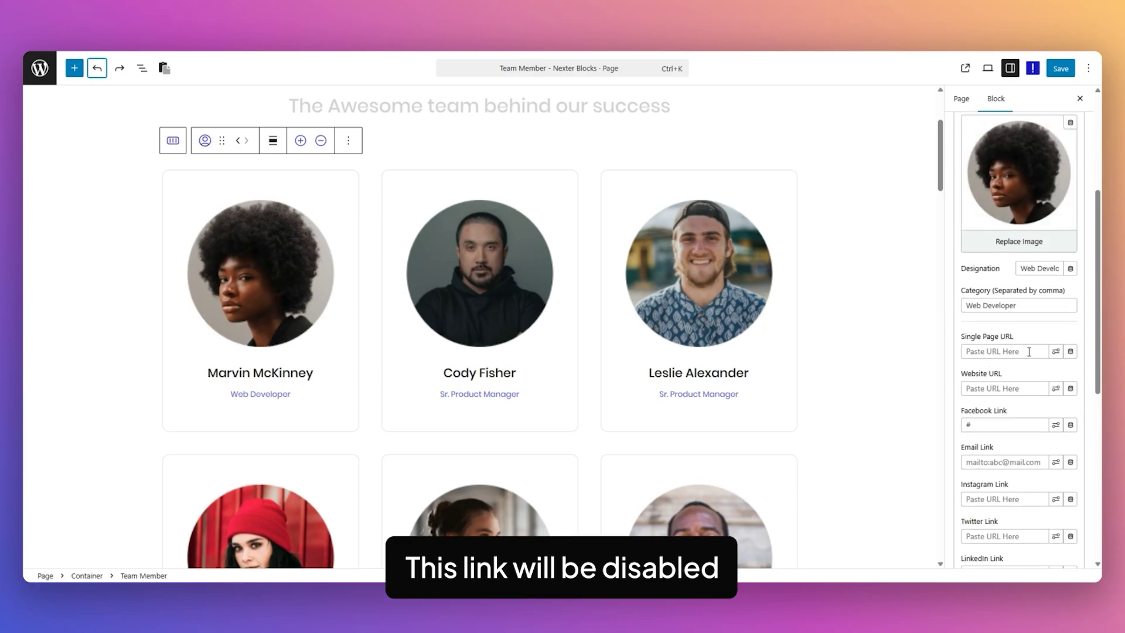
pyautogui.click(996, 217)
pyautogui.scroll(-3, 1038, 447)
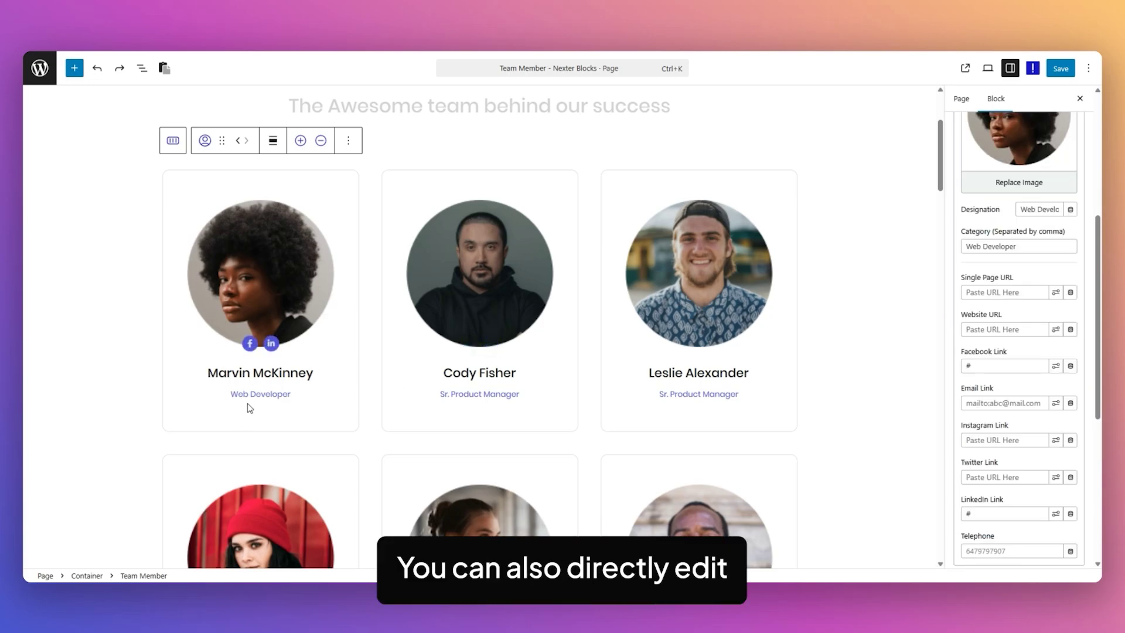
# Step: Place the text cursor in the first card's name and designation, and review the entry's website, social link and telephone fields
pyautogui.click(291, 375)
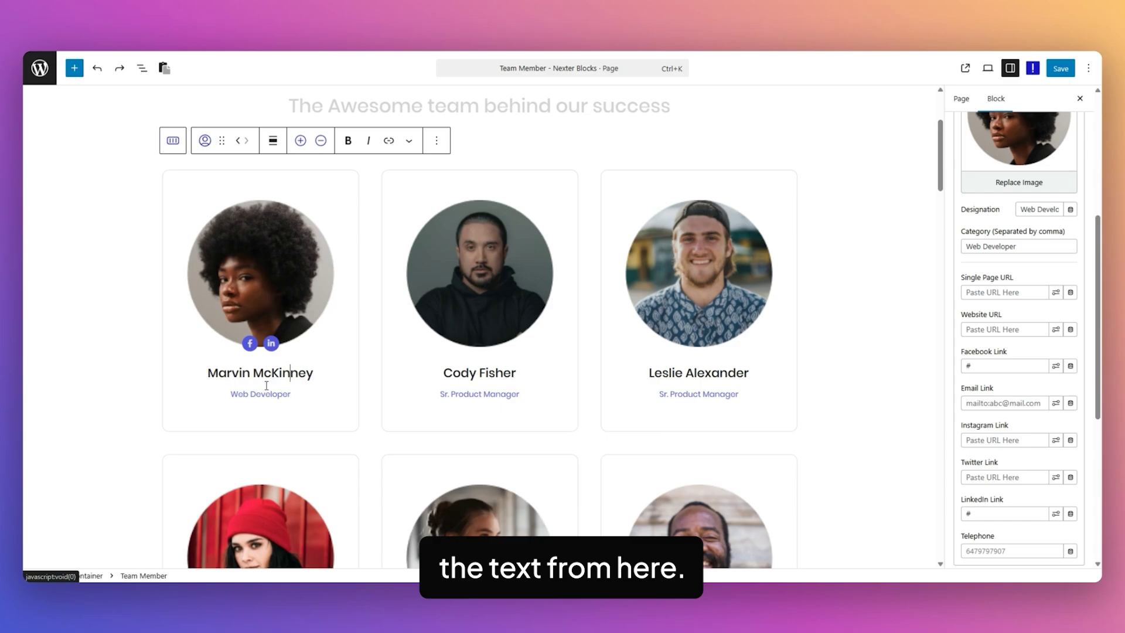
pyautogui.click(265, 393)
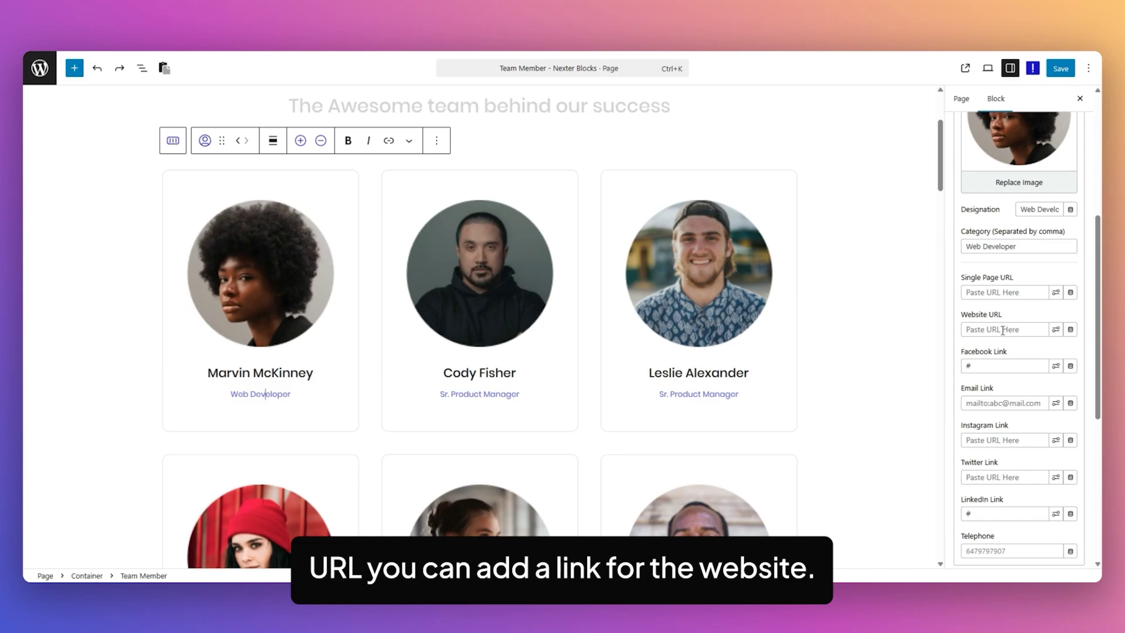
pyautogui.scroll(-2, 1002, 330)
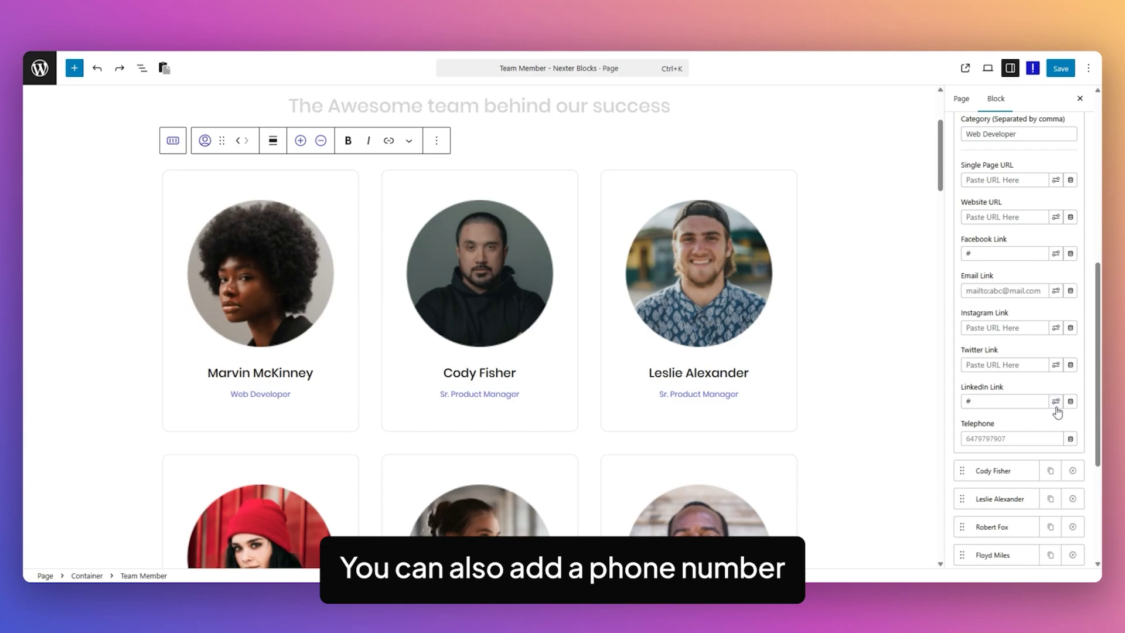
pyautogui.scroll(2, 1072, 398)
pyautogui.scroll(-4, 1086, 384)
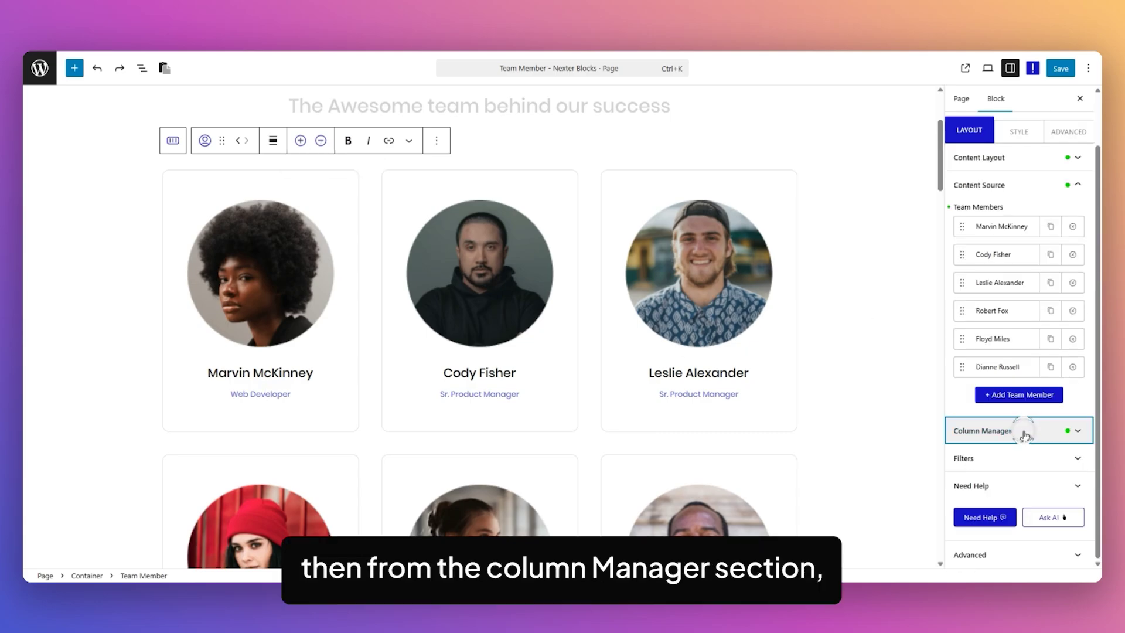
# Step: Review the column count choices and column gap settings in the Column Manager, and open the Filters section
pyautogui.click(1029, 427)
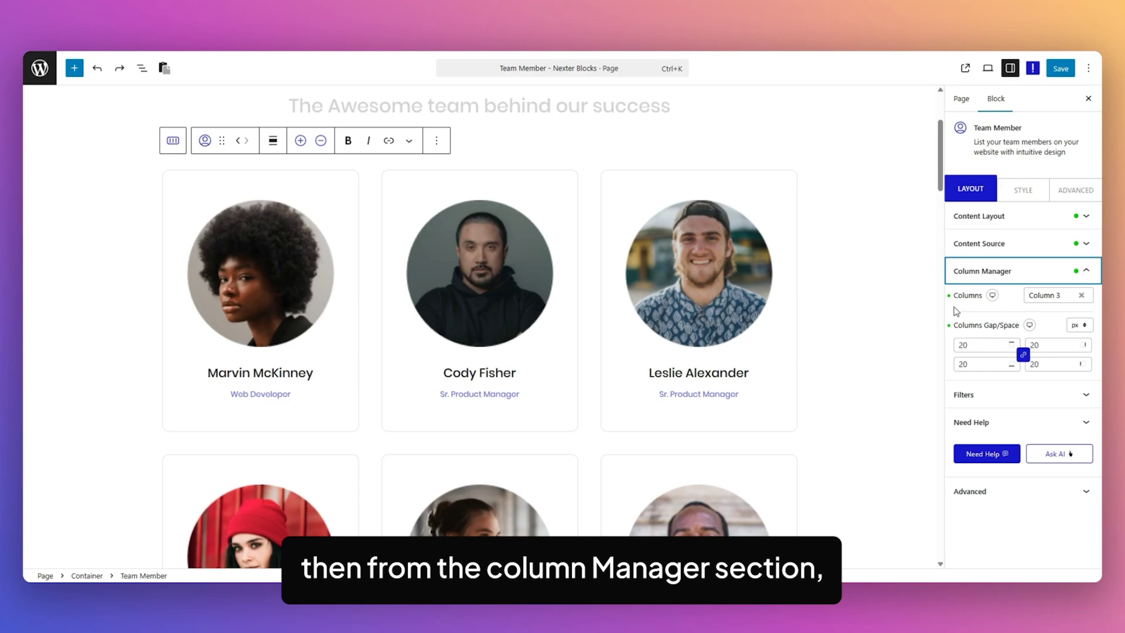
pyautogui.click(1058, 298)
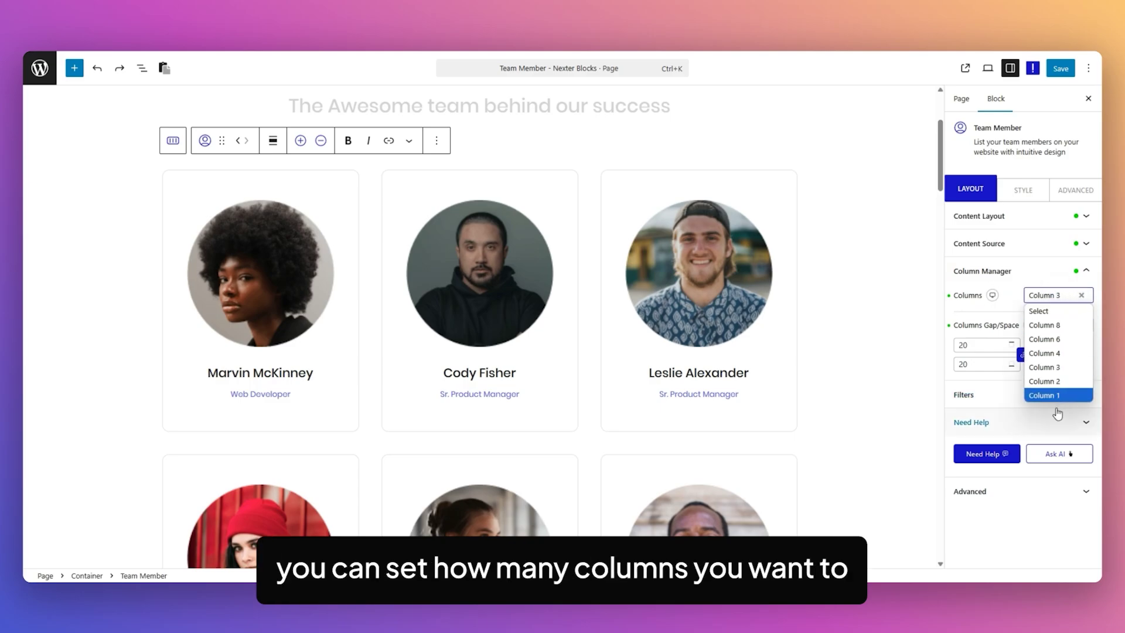
pyautogui.click(1023, 295)
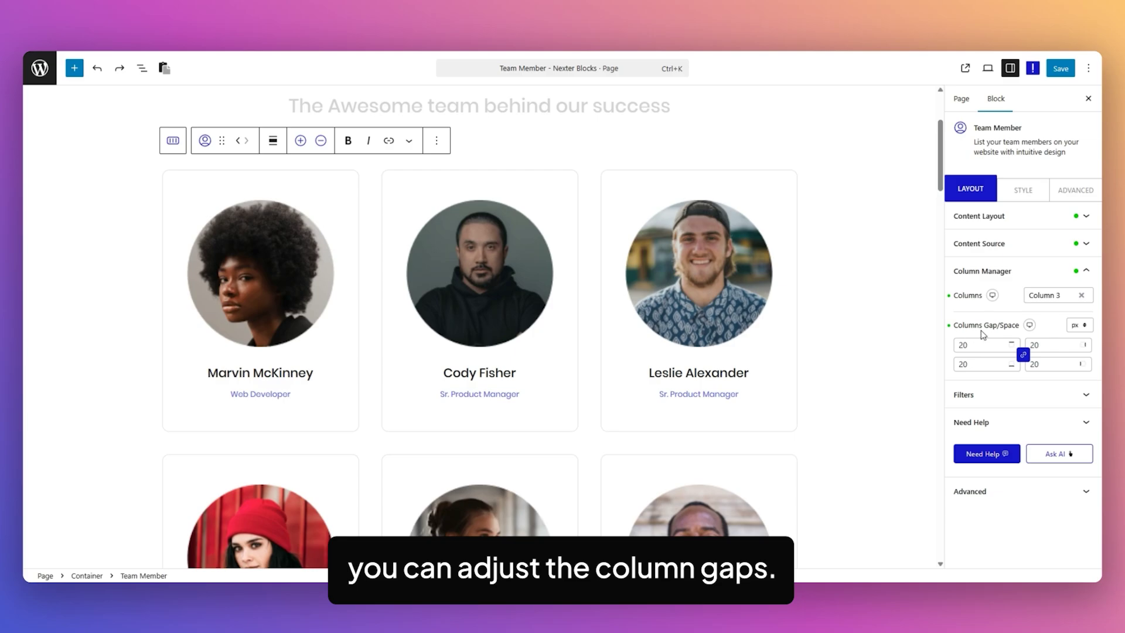
pyautogui.click(1006, 395)
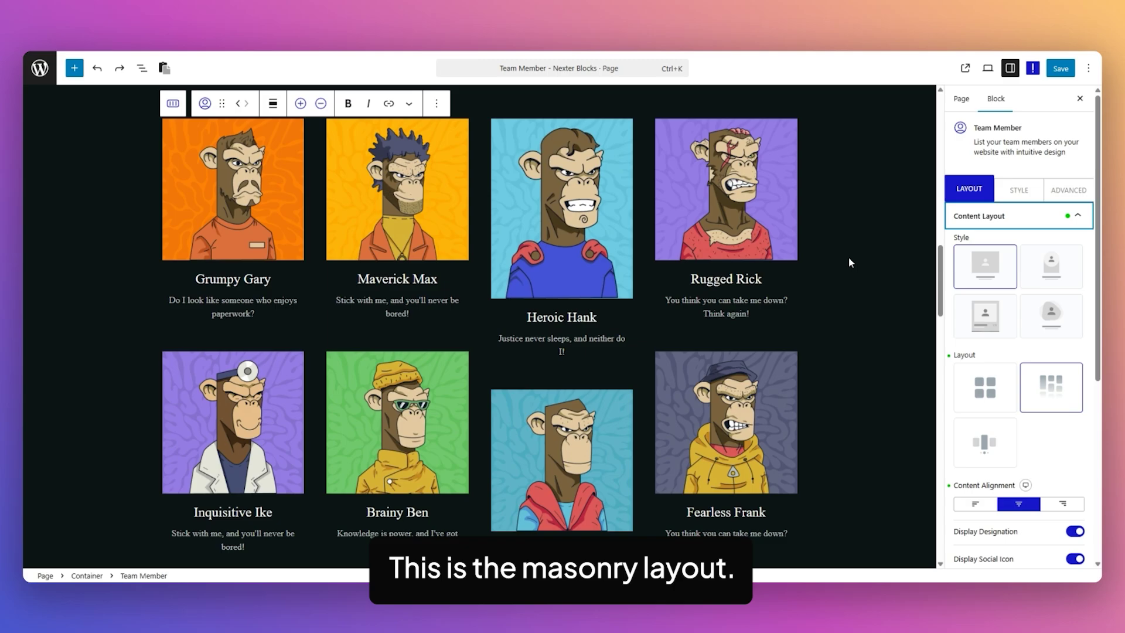
# Step: Examine the masonry-layout Team Member block and its Content Layout settings
pyautogui.scroll(1, 848, 257)
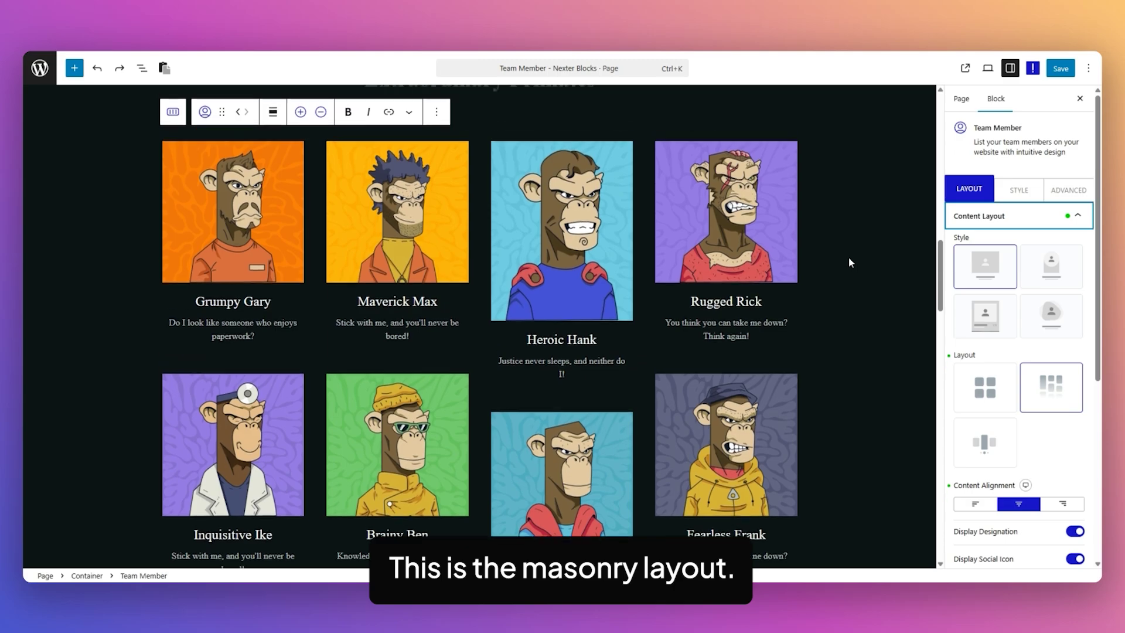
pyautogui.scroll(-1, 371, 362)
pyautogui.scroll(-5, 995, 410)
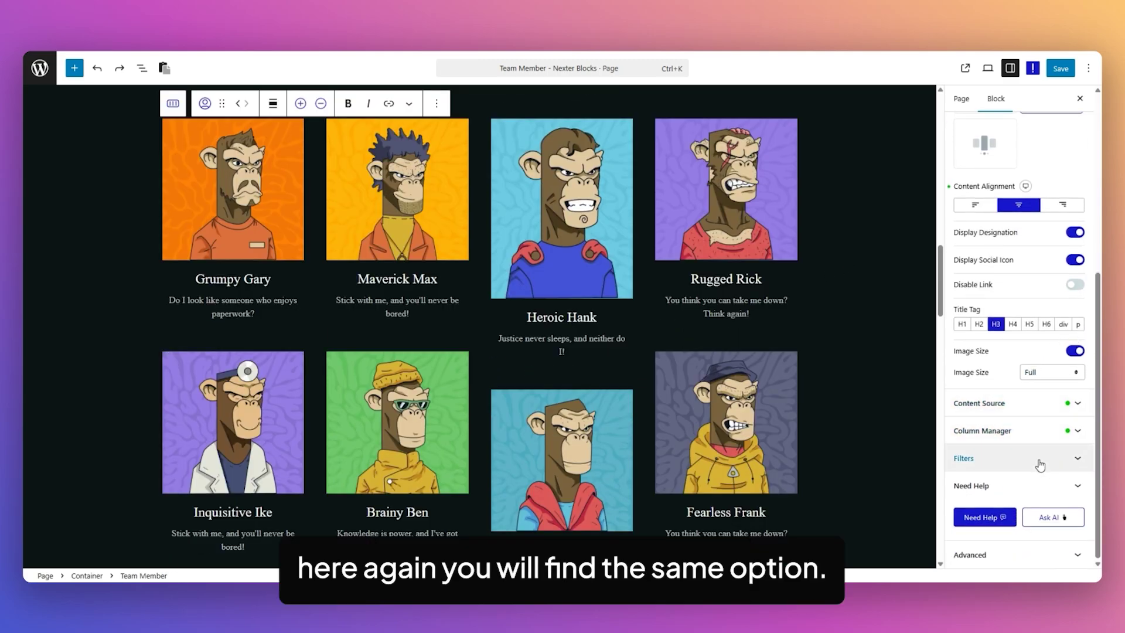
# Step: Review the column count choices in the carousel Team Member block's Column Manager
pyautogui.scroll(-3, 844, 356)
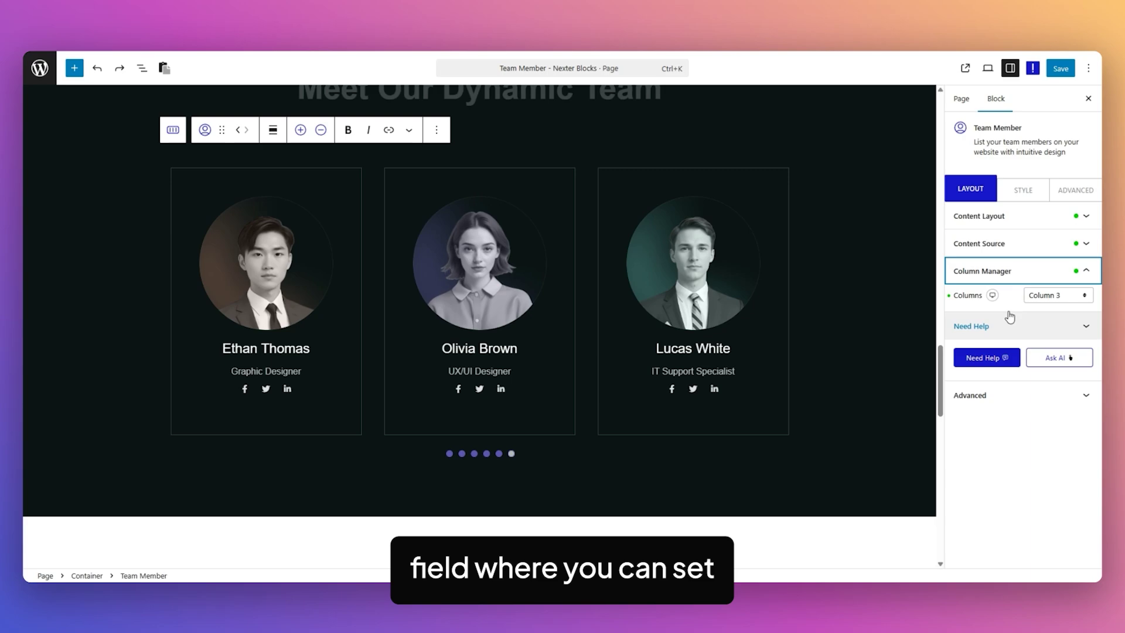
pyautogui.click(1062, 295)
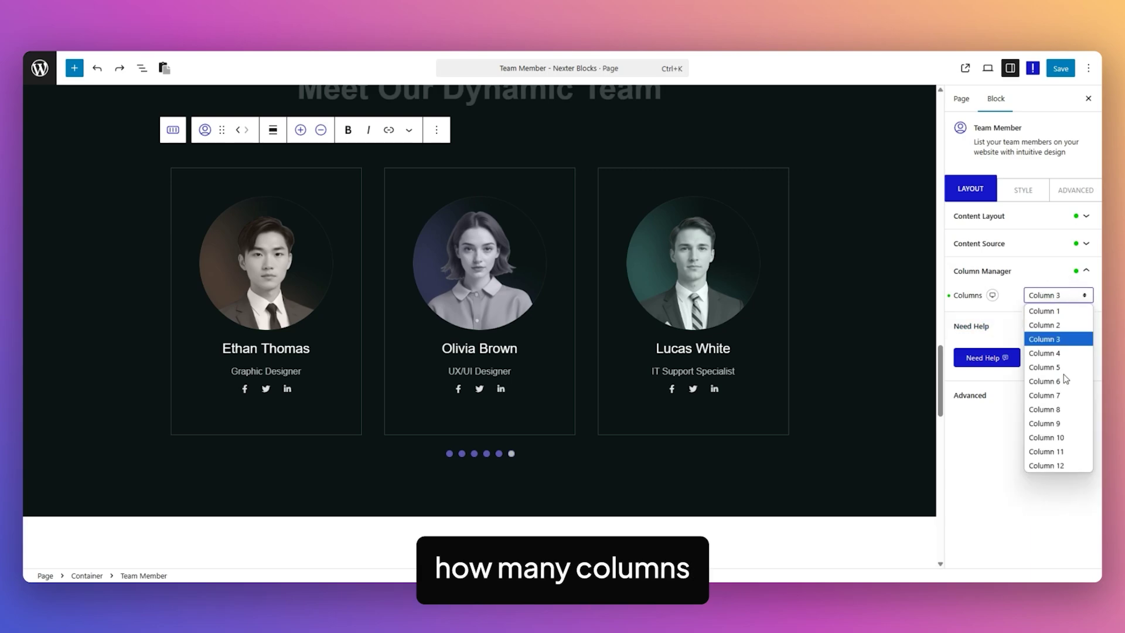
pyautogui.click(1018, 300)
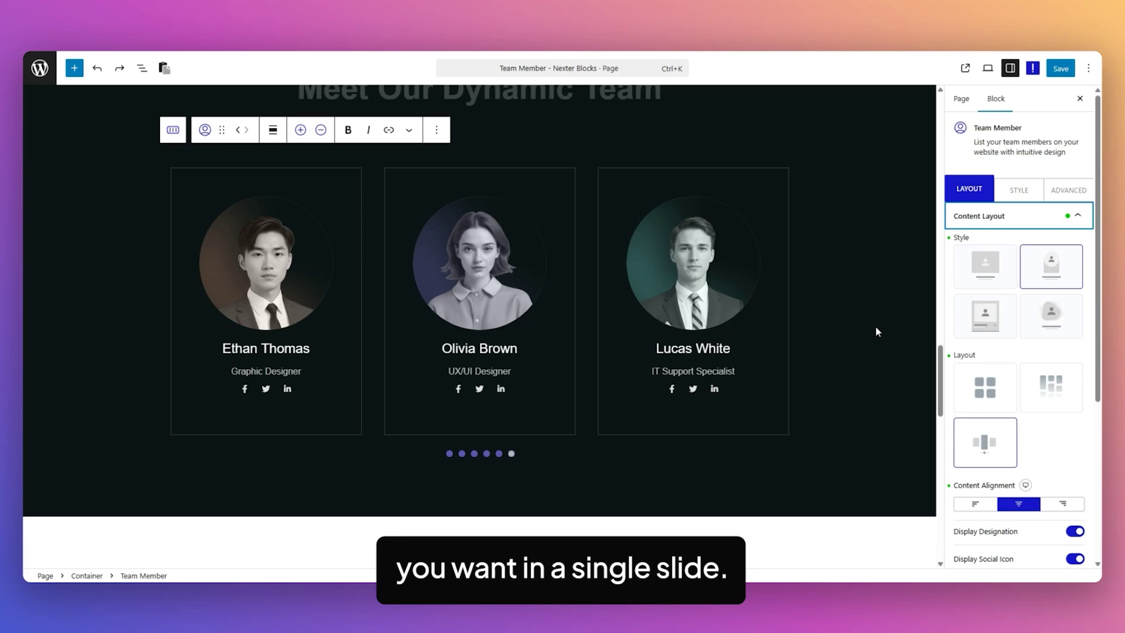
# Step: Select the Team Member block with category tabs and check the Category field of its first member in Content Source
pyautogui.scroll(-9, 875, 325)
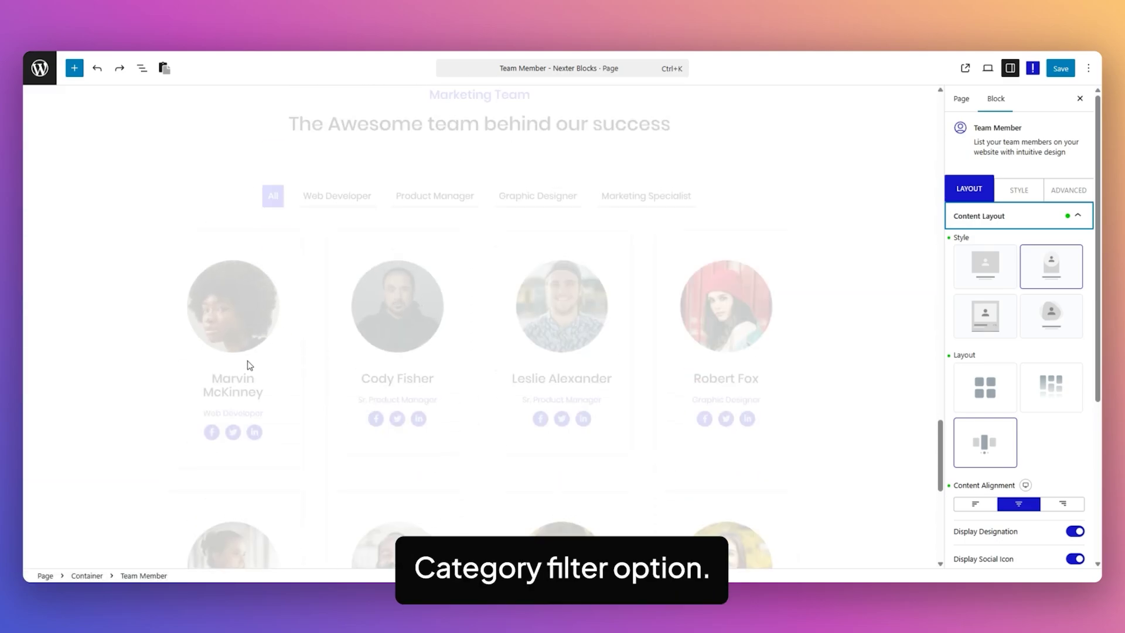
pyautogui.click(231, 378)
pyautogui.scroll(-3, 1089, 318)
pyautogui.scroll(-3, 1090, 318)
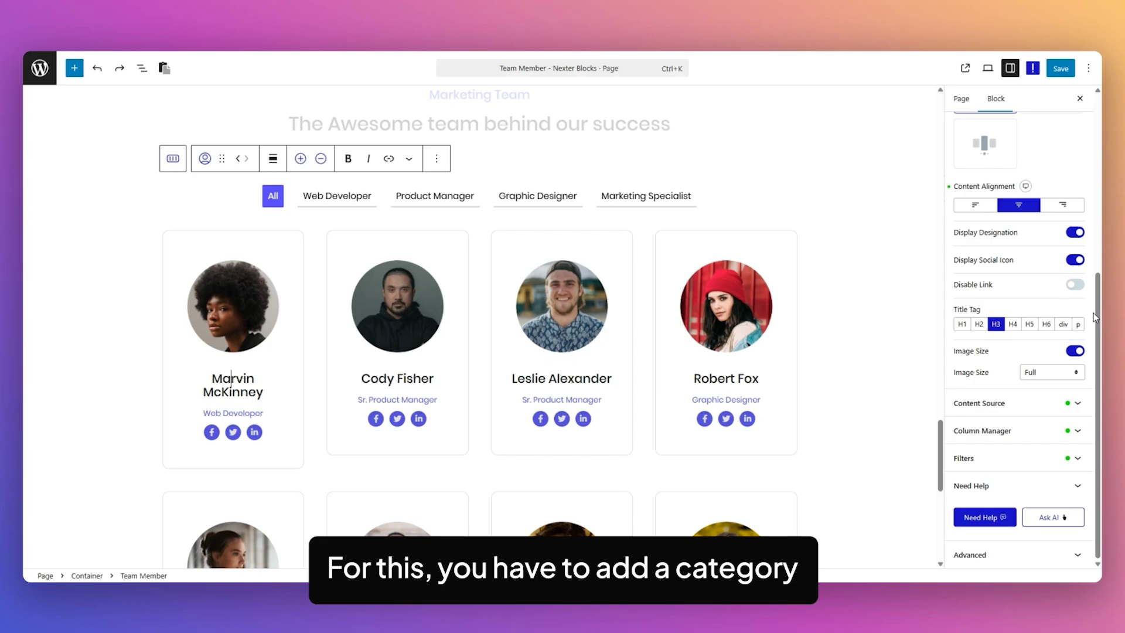
pyautogui.click(992, 404)
pyautogui.scroll(2, 988, 285)
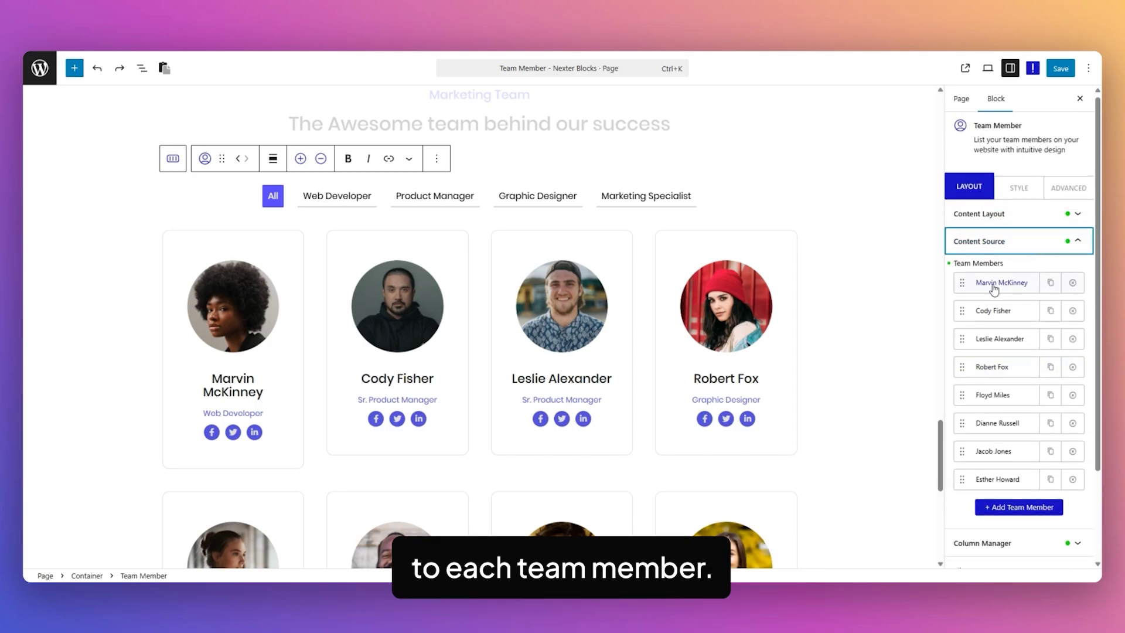
pyautogui.click(989, 285)
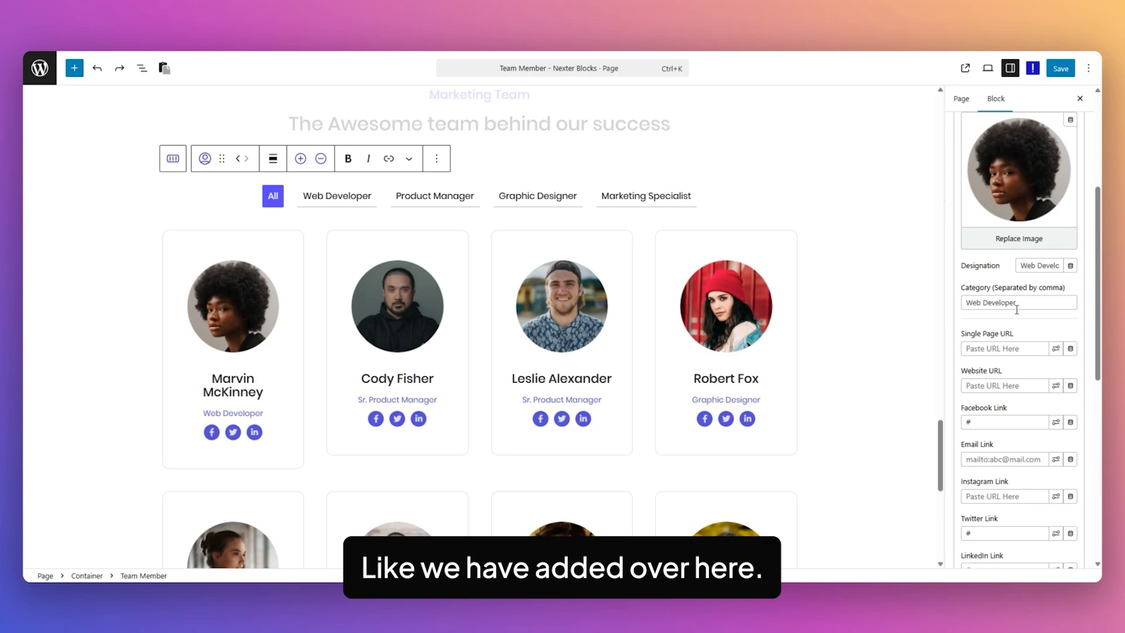
pyautogui.scroll(-10, 1016, 351)
# Step: Review the block's Filters settings, including Category Wise Filter, All Category Text, Filter Style, Filter Hover Style and Filter Alignment
pyautogui.click(1000, 459)
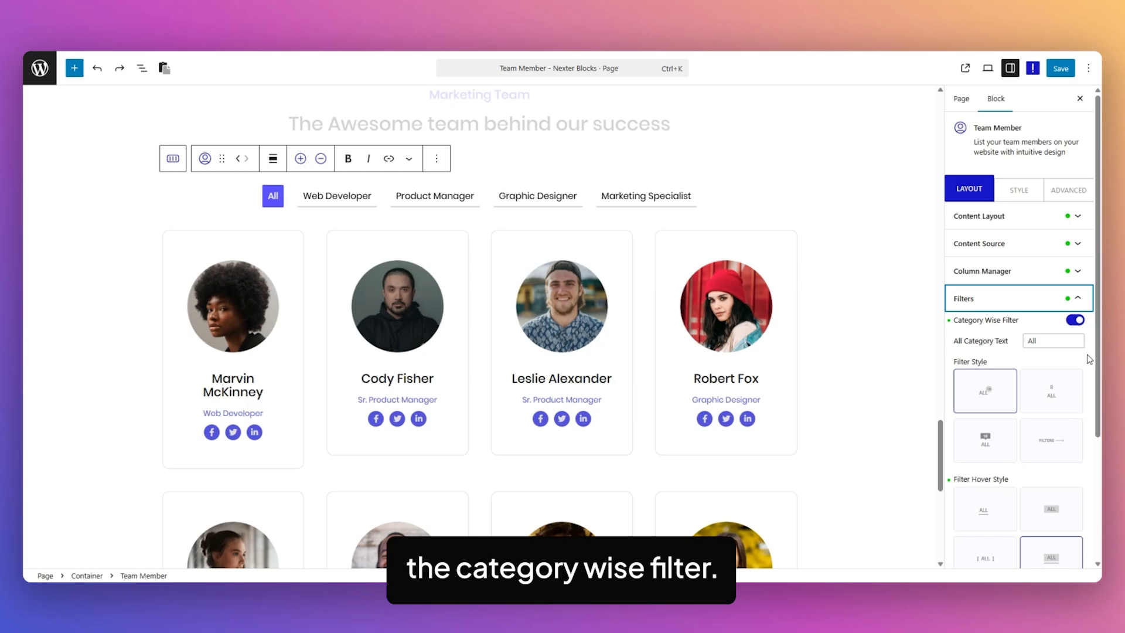
pyautogui.scroll(-3, 956, 234)
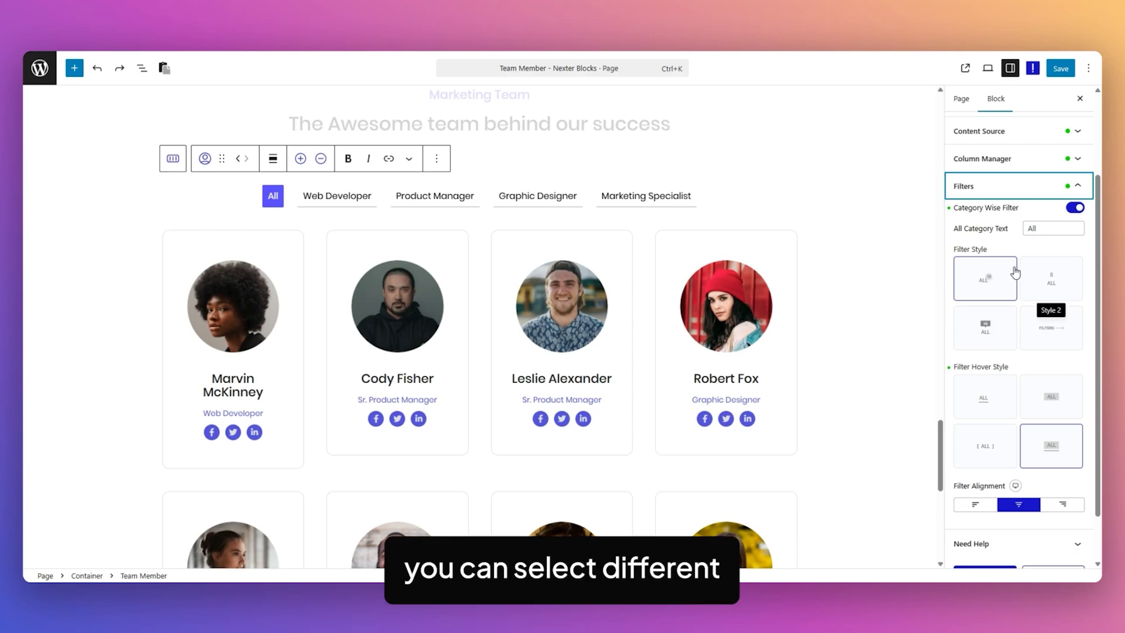
pyautogui.scroll(-1, 980, 322)
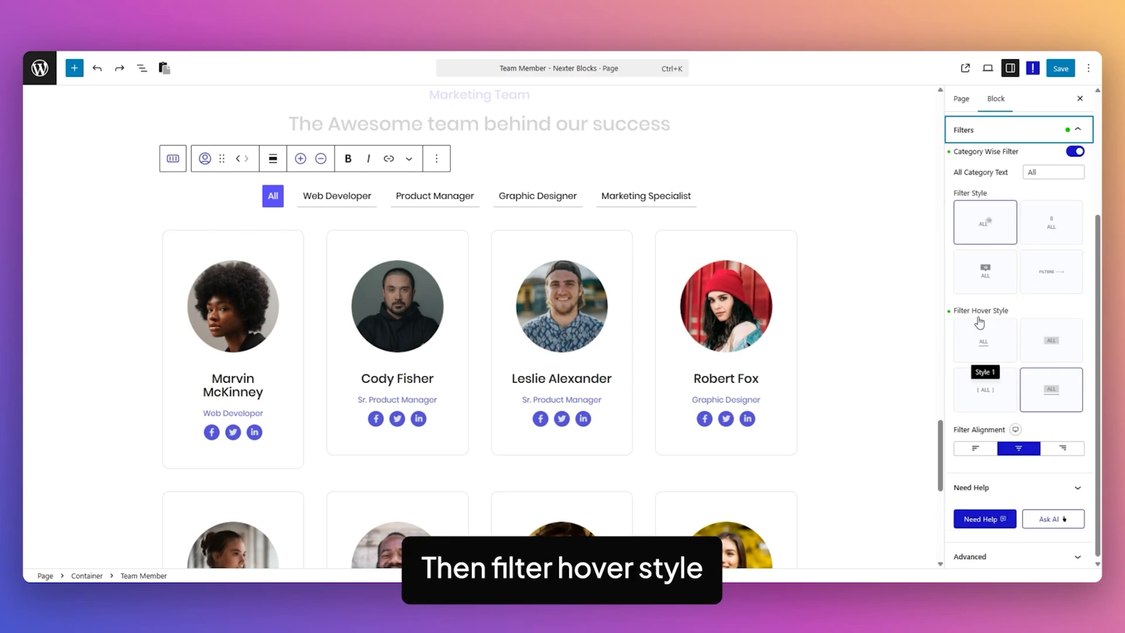
pyautogui.click(1025, 400)
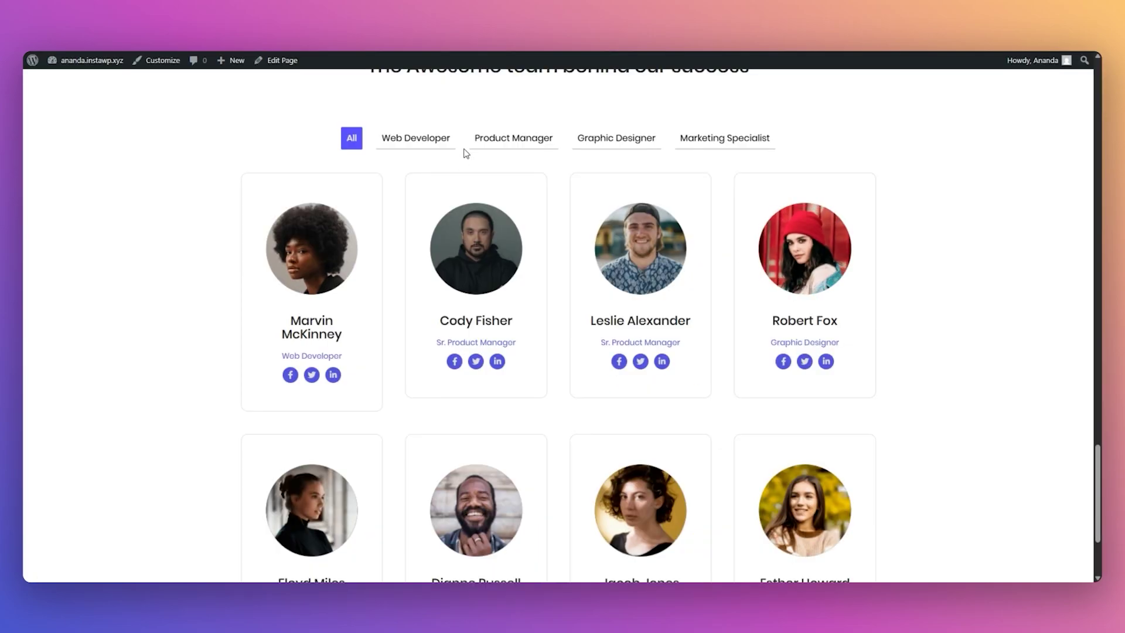
# Step: Test the category filter on the published page with Product Manager, Graphic Designer and Marketing Specialist, and return it to All
pyautogui.click(510, 138)
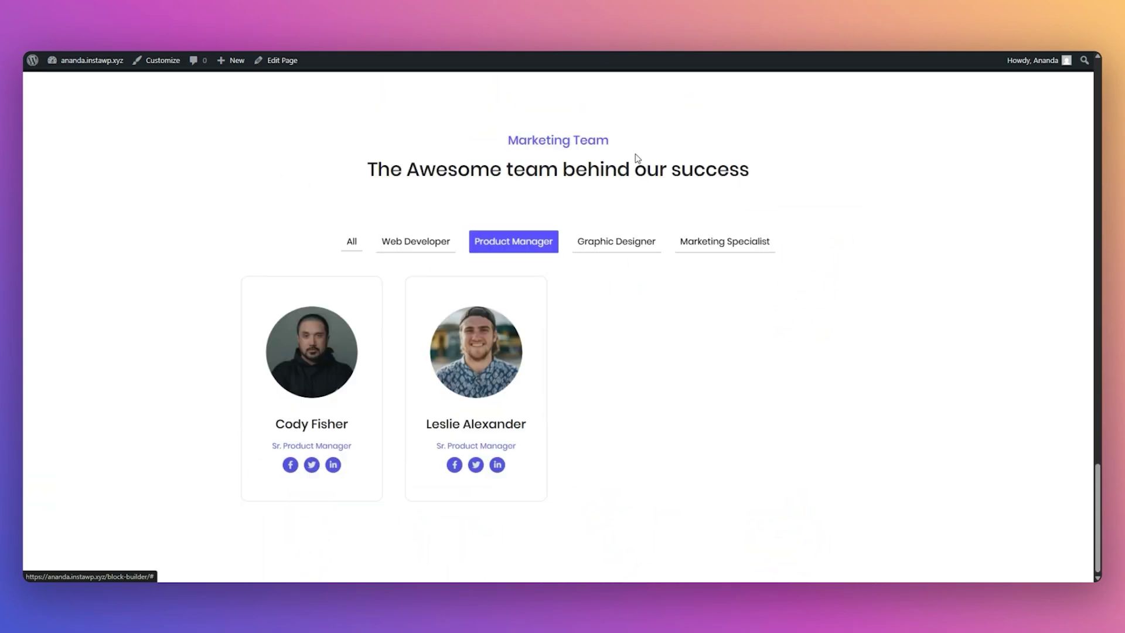
pyautogui.click(623, 245)
pyautogui.click(721, 245)
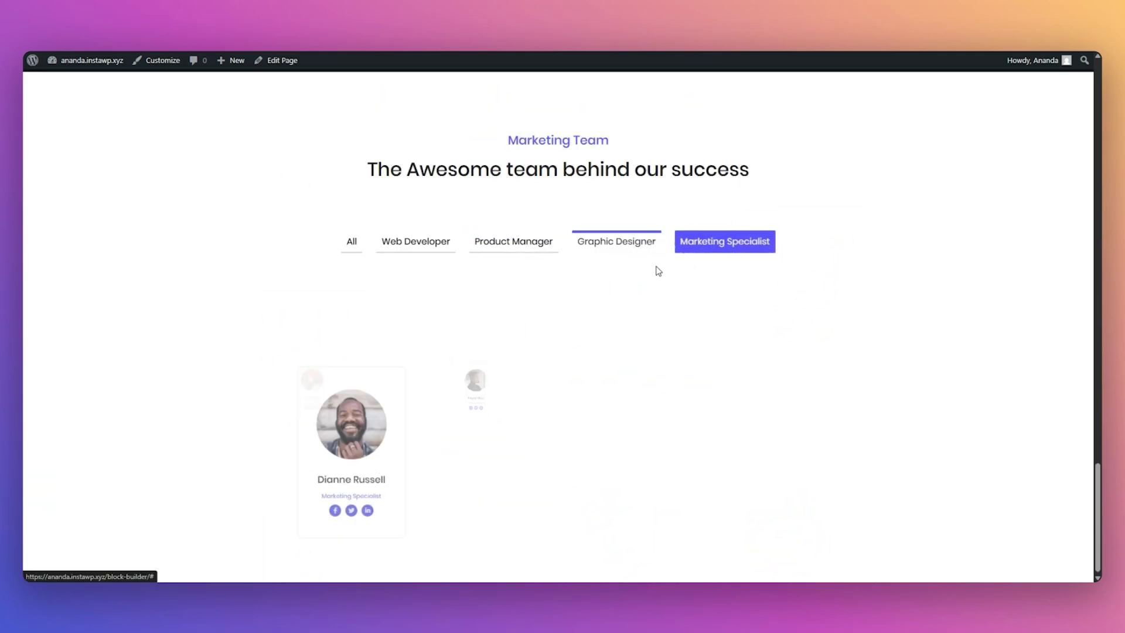
pyautogui.click(351, 246)
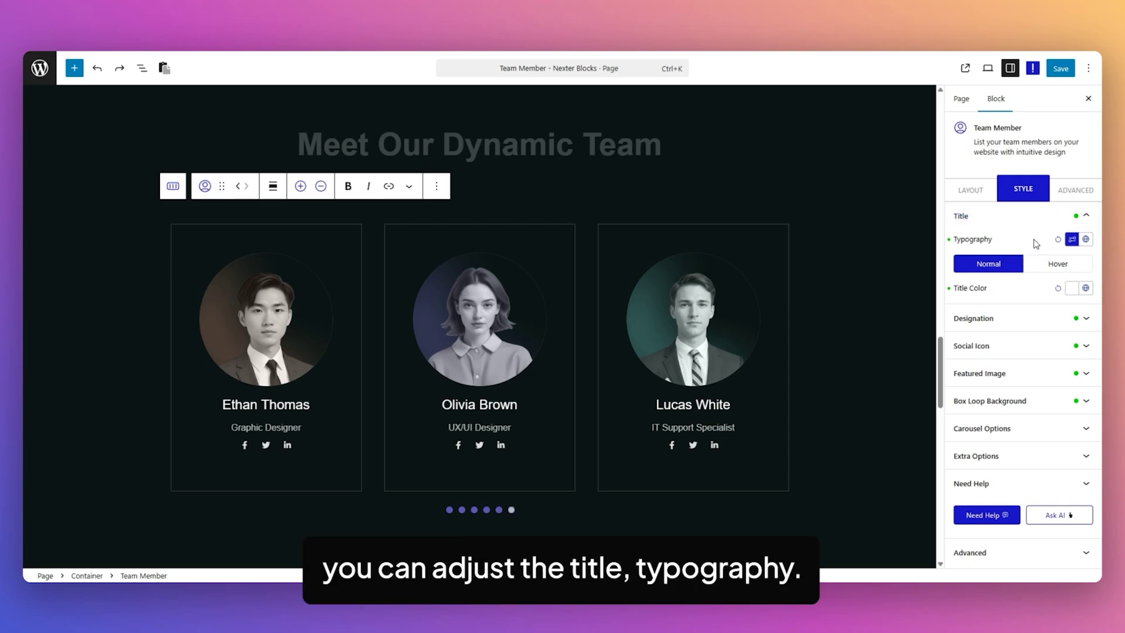
# Step: Review the carousel Team Member block's Title, Designation and Social Icon style settings, including the title's Global Typography choices
pyautogui.click(1086, 240)
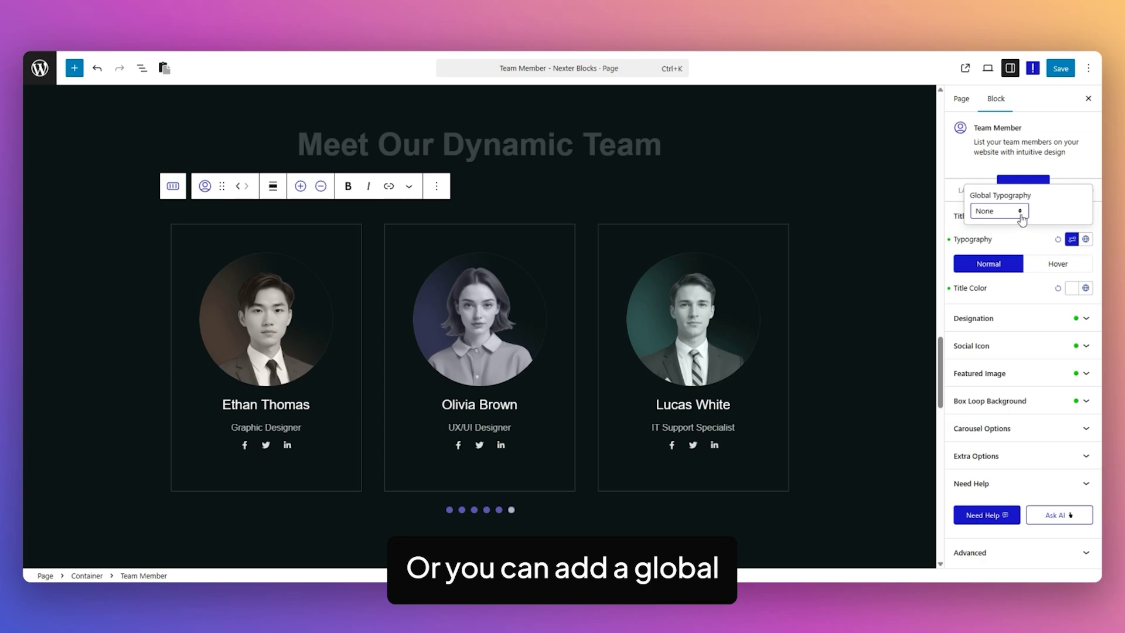
pyautogui.click(1021, 214)
pyautogui.click(961, 297)
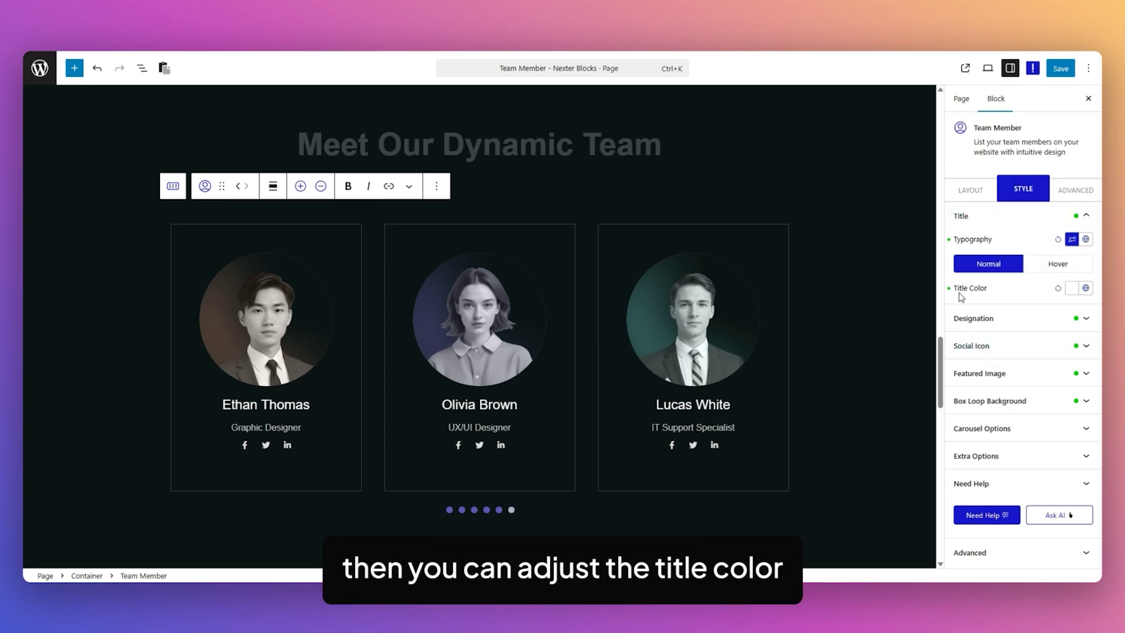
pyautogui.click(1015, 324)
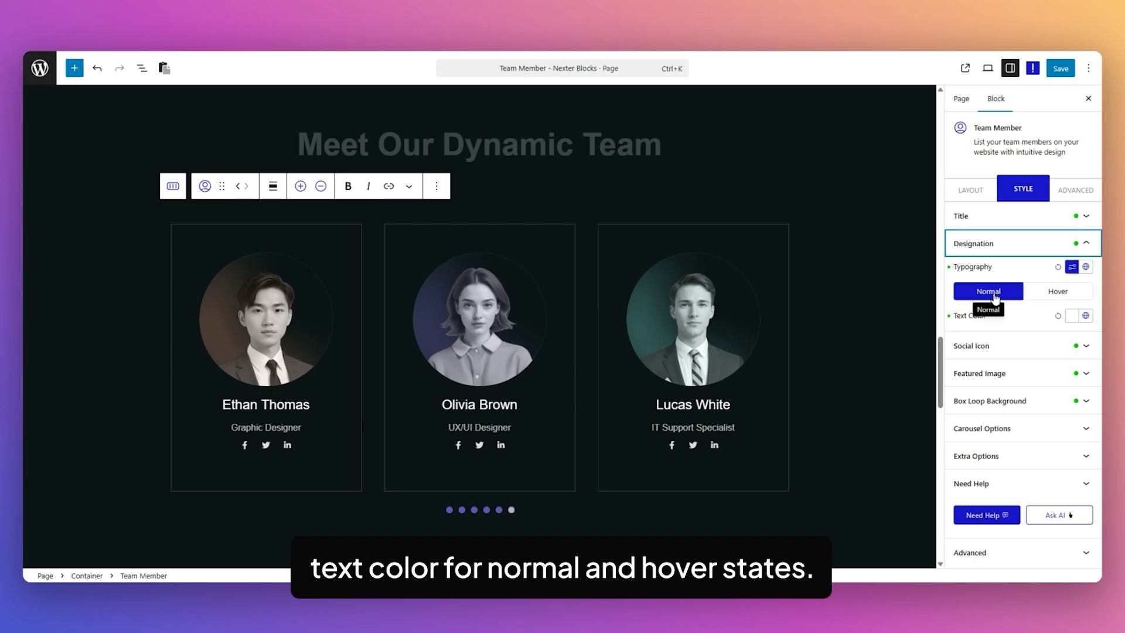
pyautogui.click(1006, 346)
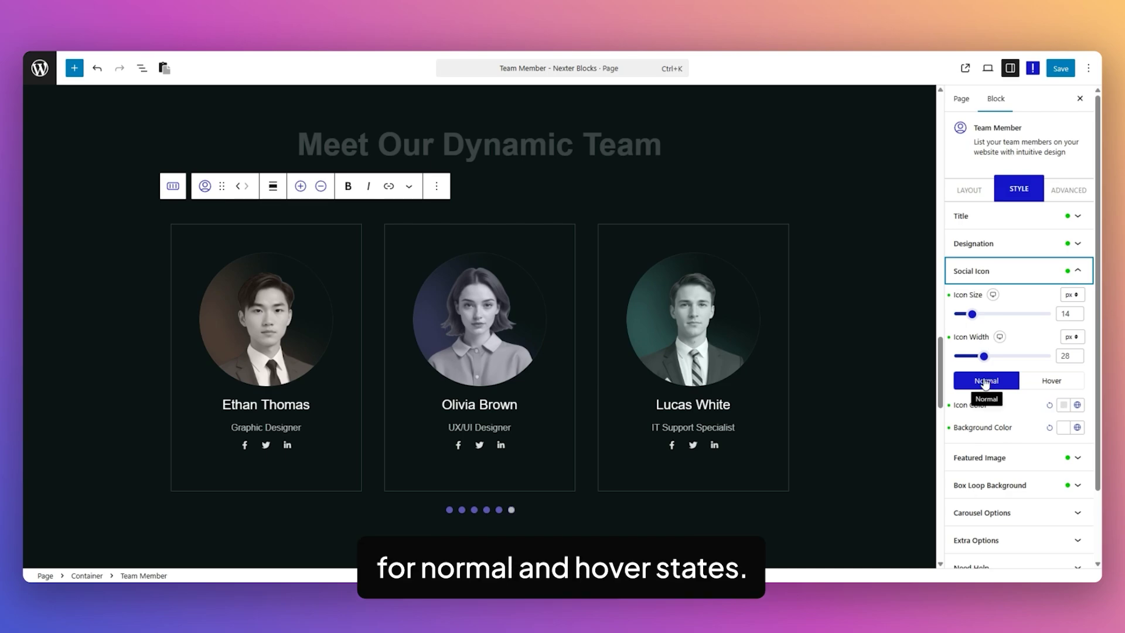
# Step: Review the Featured Image style settings, including CSS Filters and the Normal and Hover states, and the Box Loop Background settings
pyautogui.scroll(-2, 1000, 408)
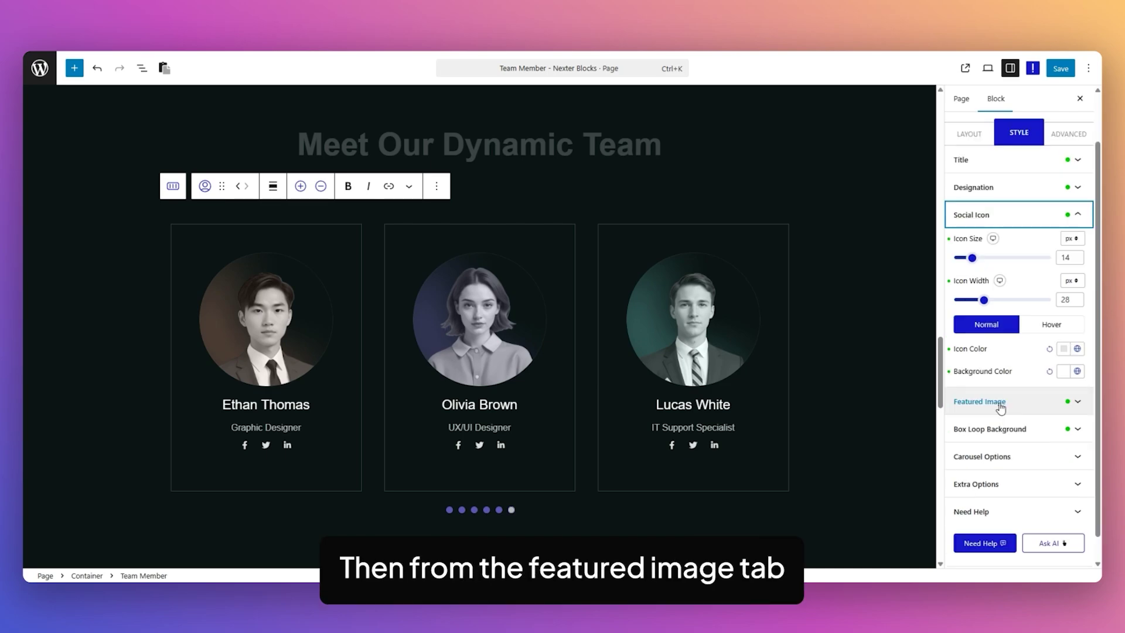
pyautogui.click(1000, 405)
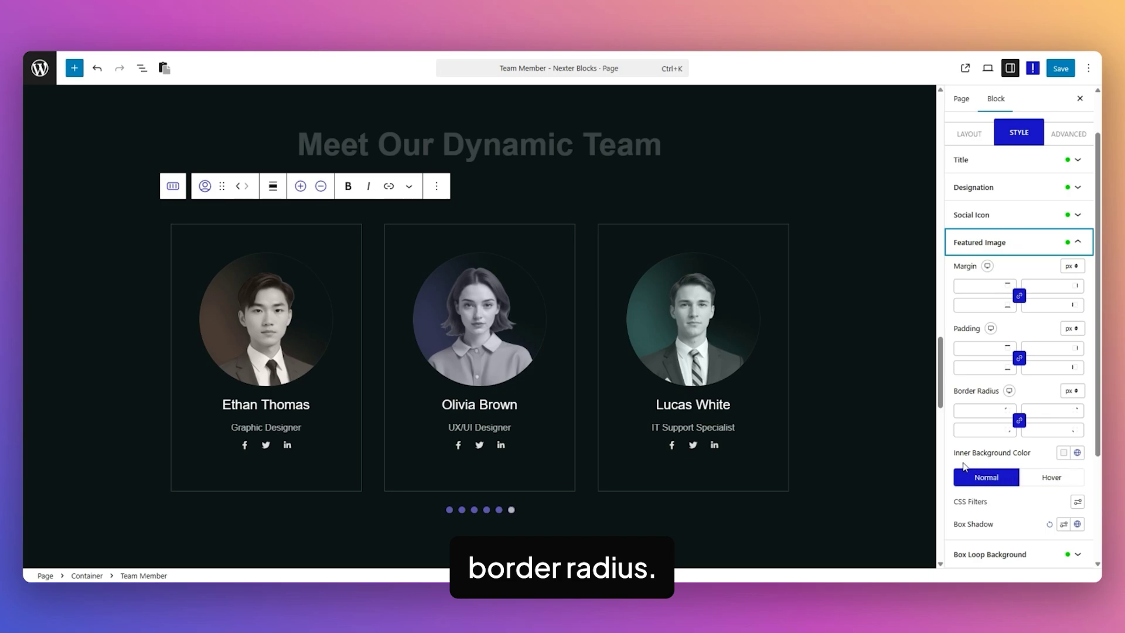
pyautogui.scroll(-2, 1099, 437)
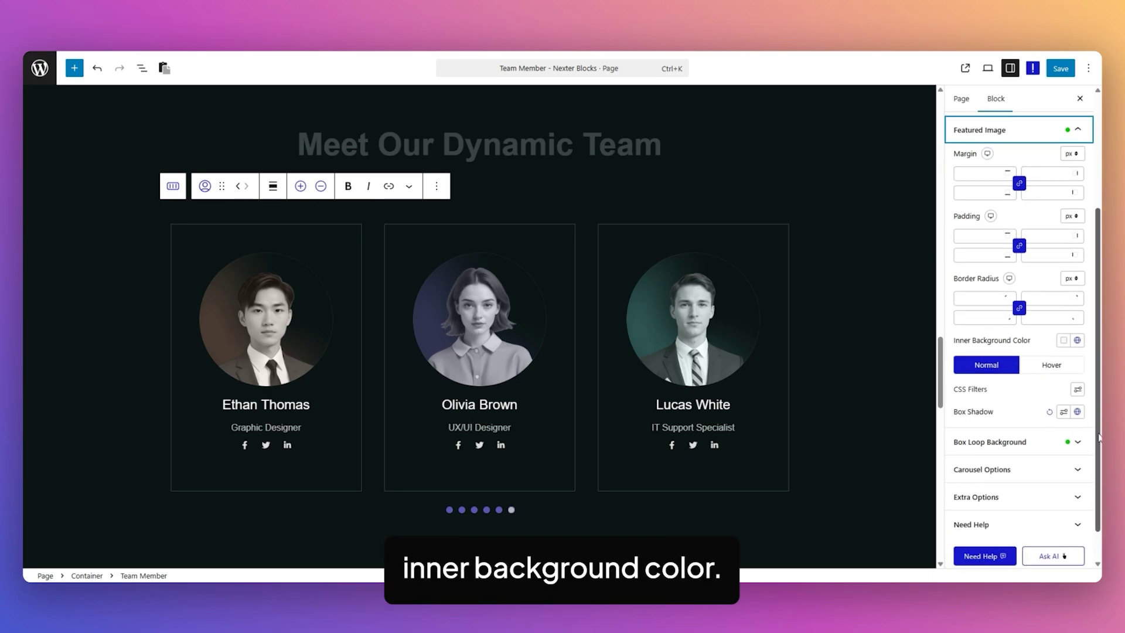
pyautogui.click(1076, 391)
pyautogui.click(1076, 391)
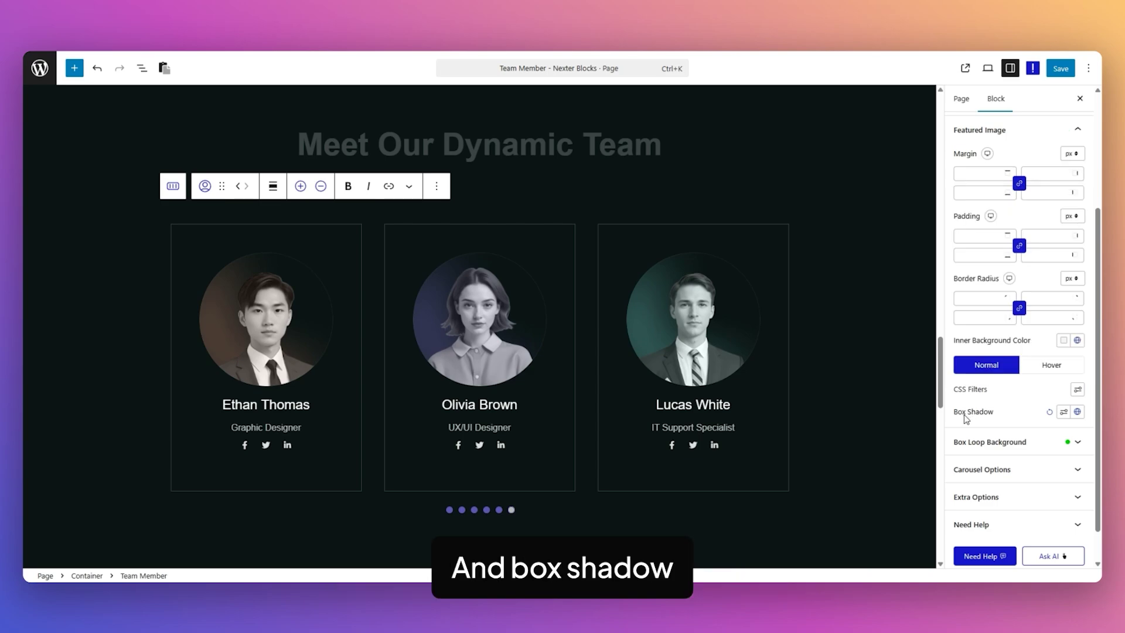
pyautogui.click(1049, 368)
pyautogui.click(988, 367)
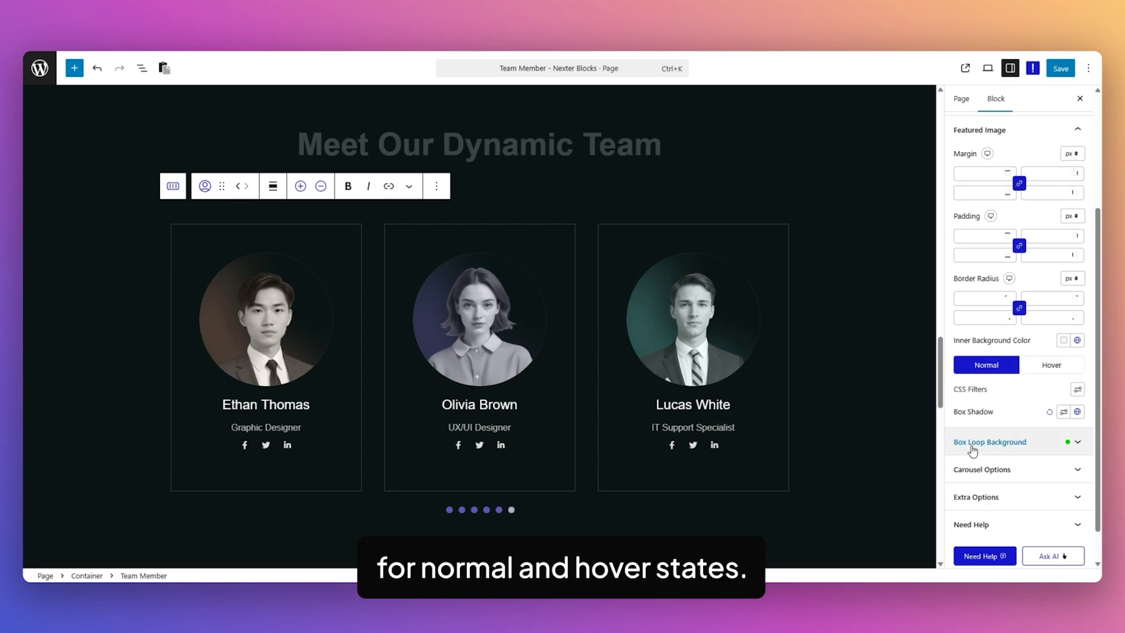
pyautogui.click(1005, 447)
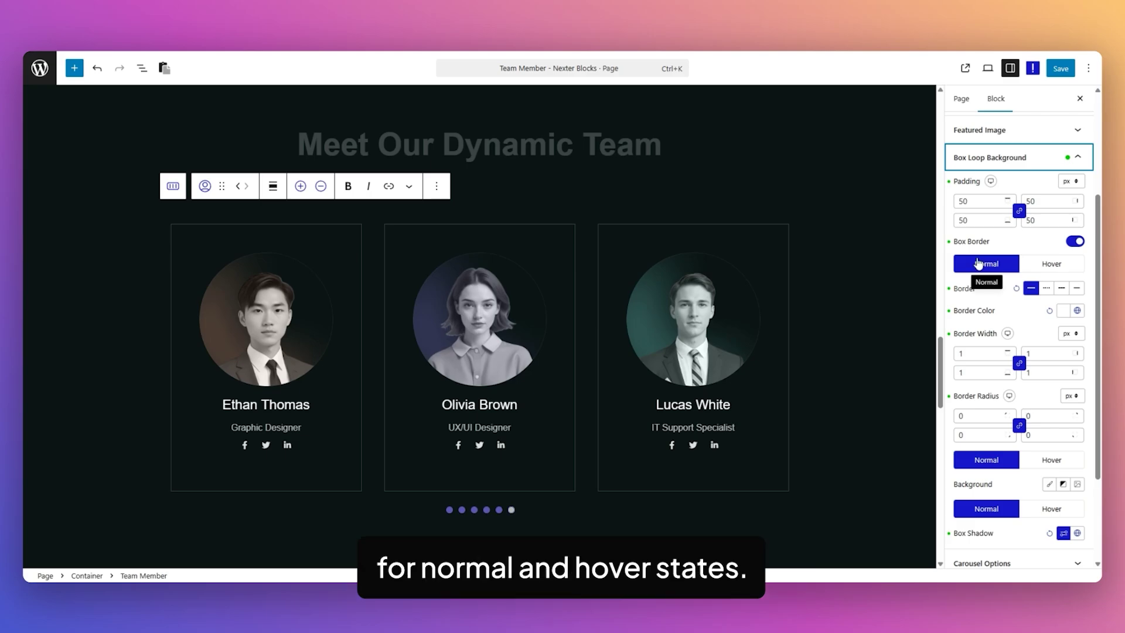
pyautogui.scroll(-3, 960, 382)
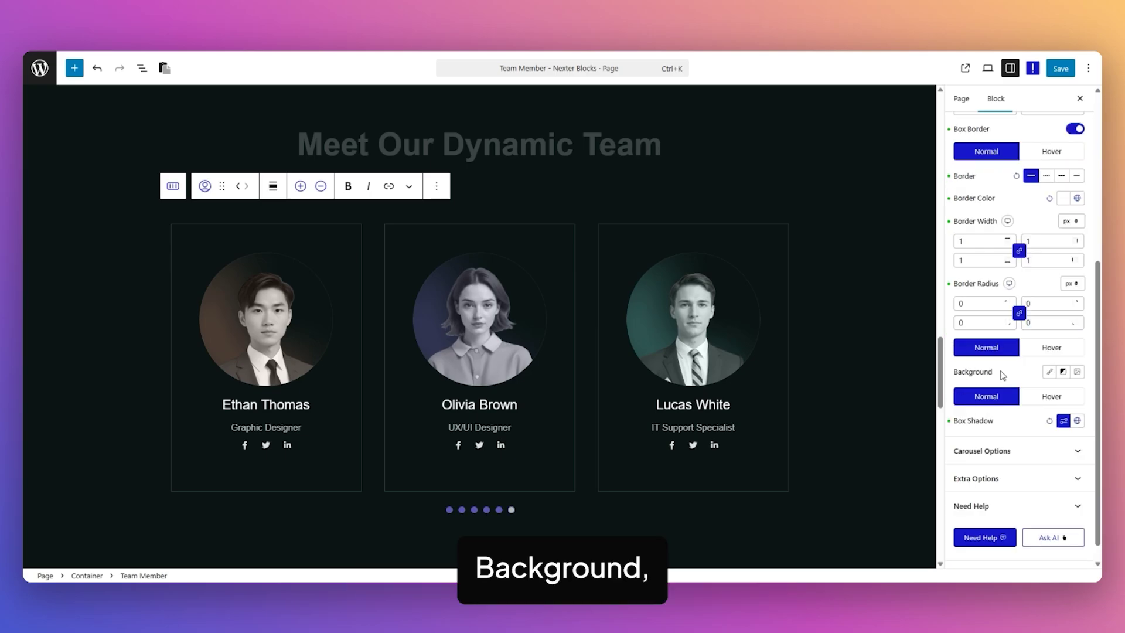
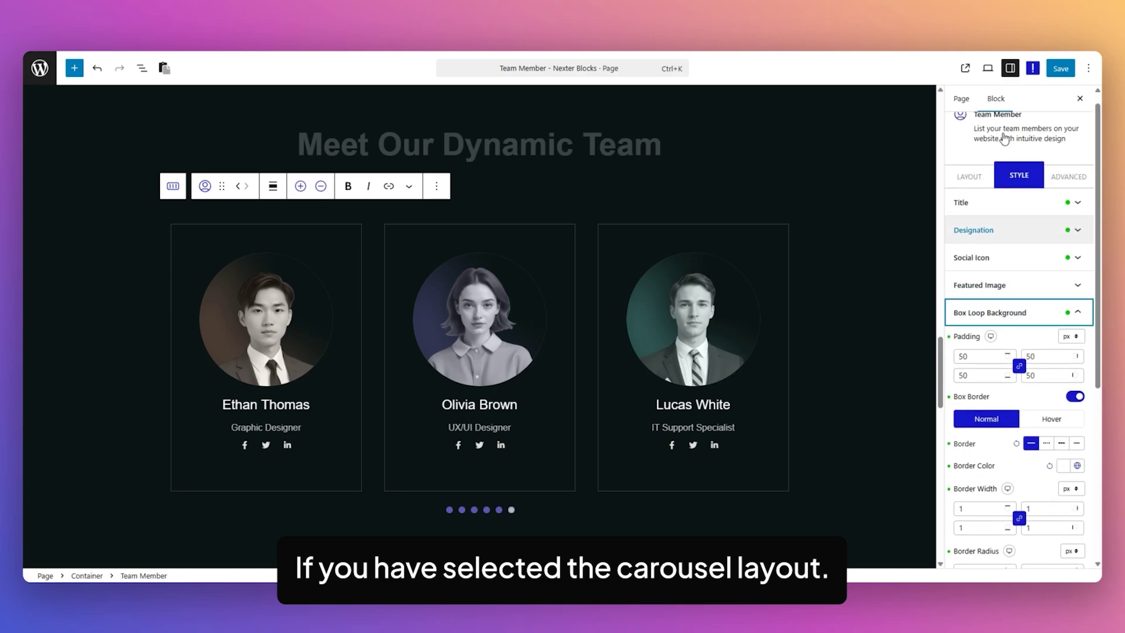
# Step: Examine the Slider Mode, Active Slide and Next Previous choices in the block's Carousel Options
pyautogui.click(970, 189)
pyautogui.click(1023, 188)
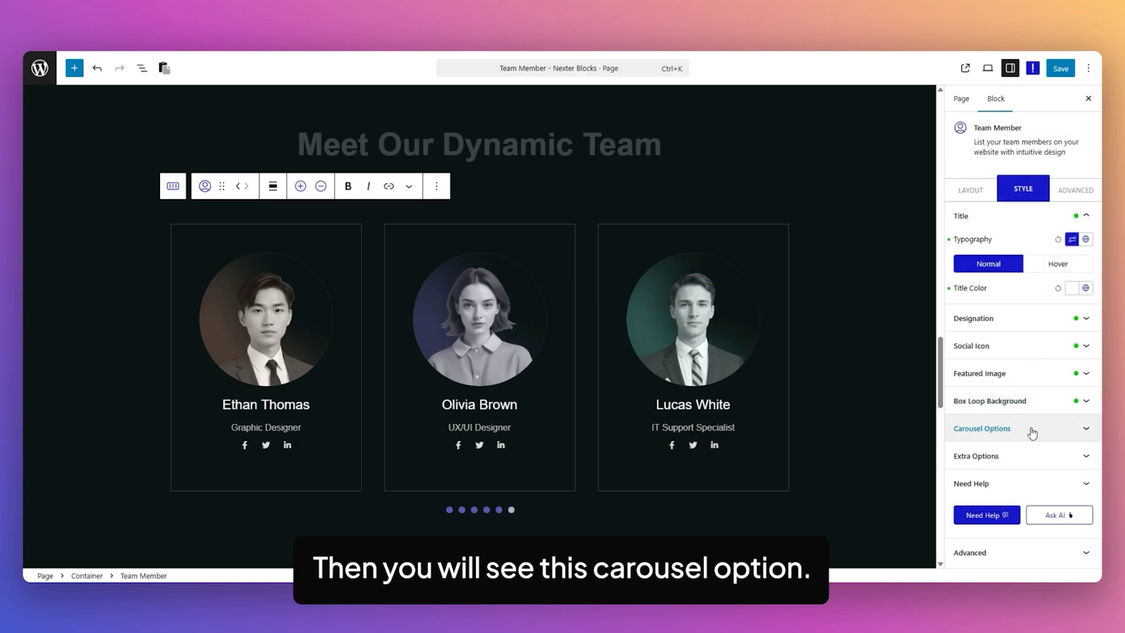
pyautogui.click(1032, 433)
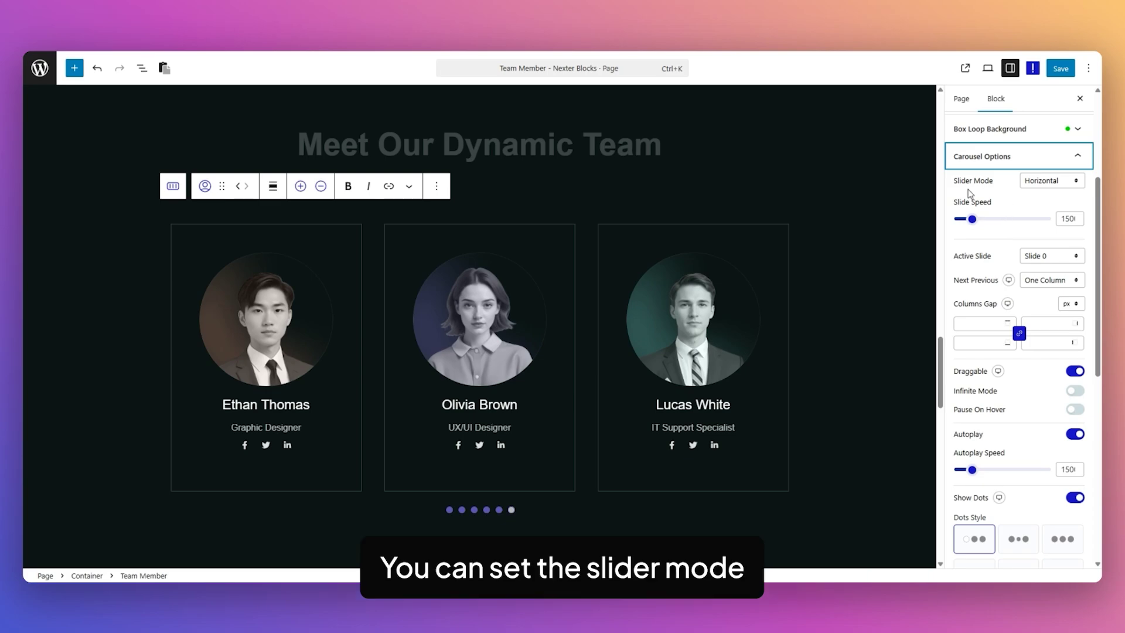
pyautogui.click(1032, 181)
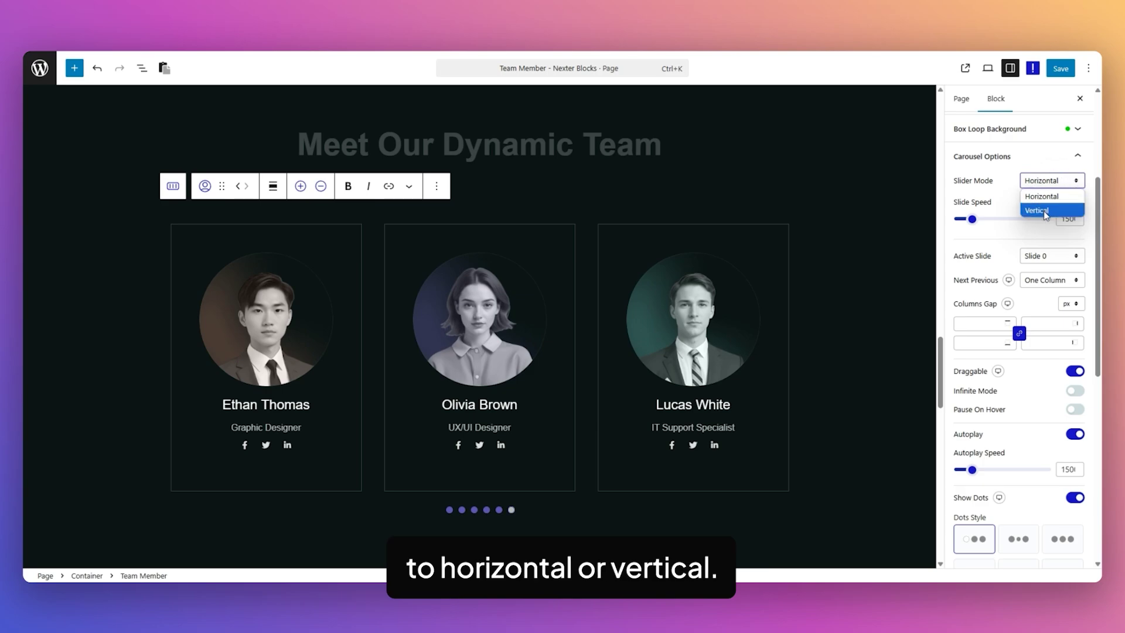
pyautogui.click(992, 211)
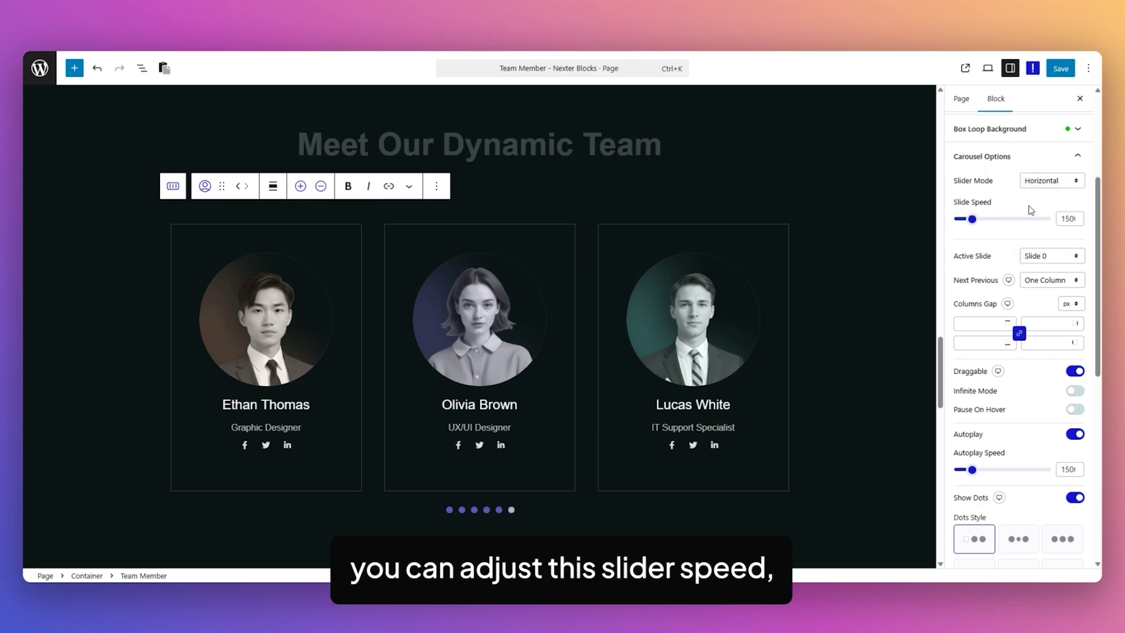
pyautogui.click(1048, 257)
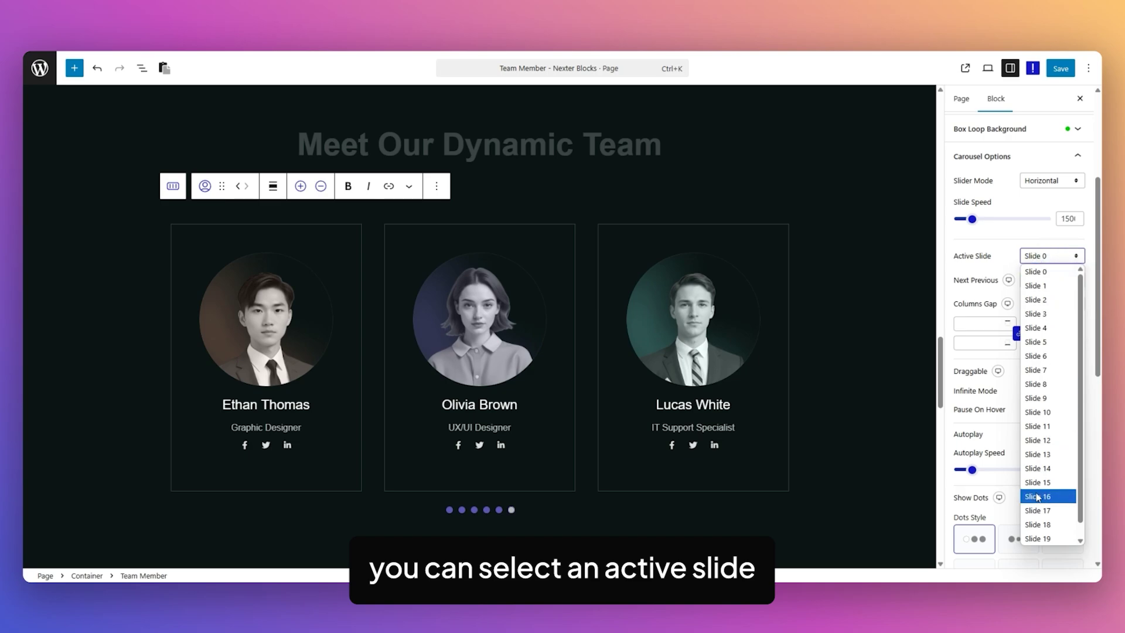
pyautogui.click(958, 289)
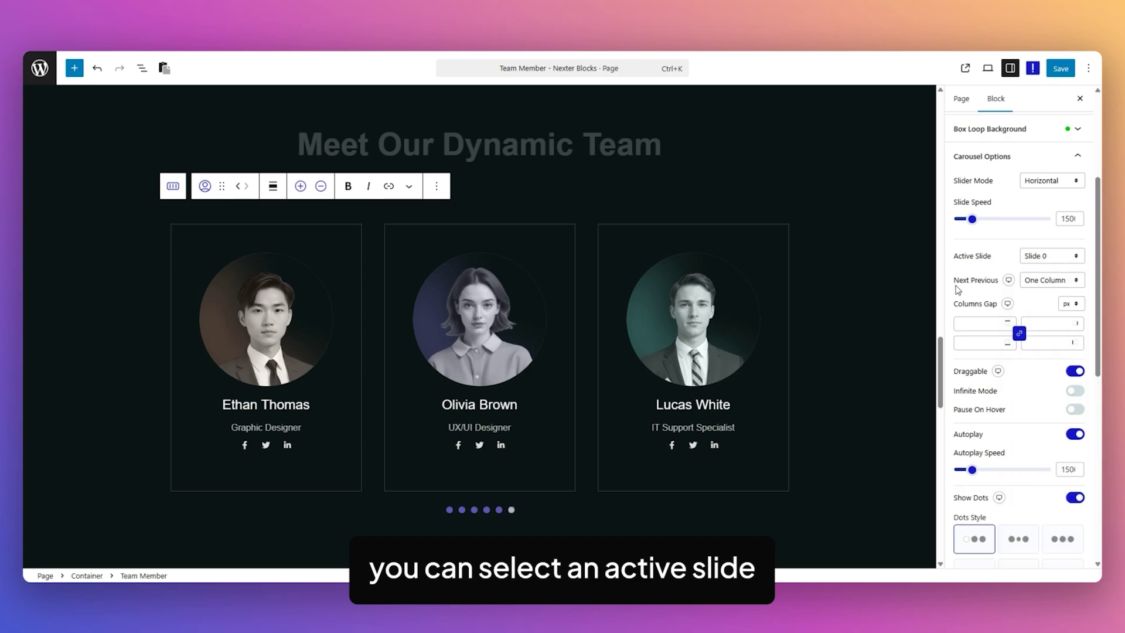
pyautogui.click(1048, 280)
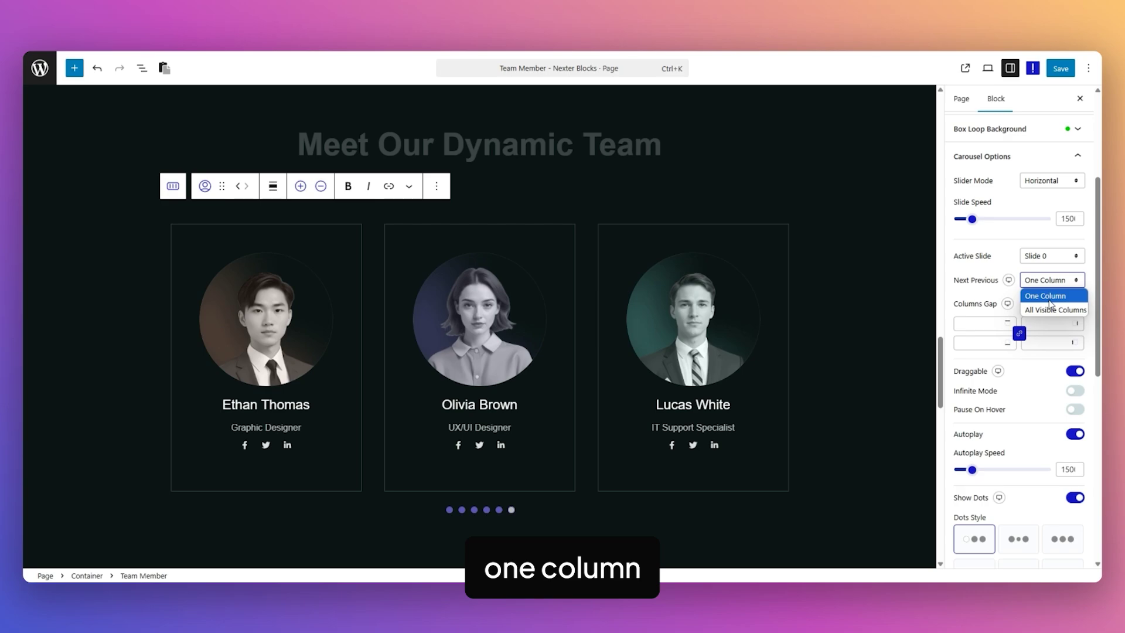
pyautogui.click(998, 293)
# Step: Review the carousel's Draggable, Autoplay, Dots Style, Border Color, Above Space and On Hover Dots settings
pyautogui.scroll(-2, 1039, 309)
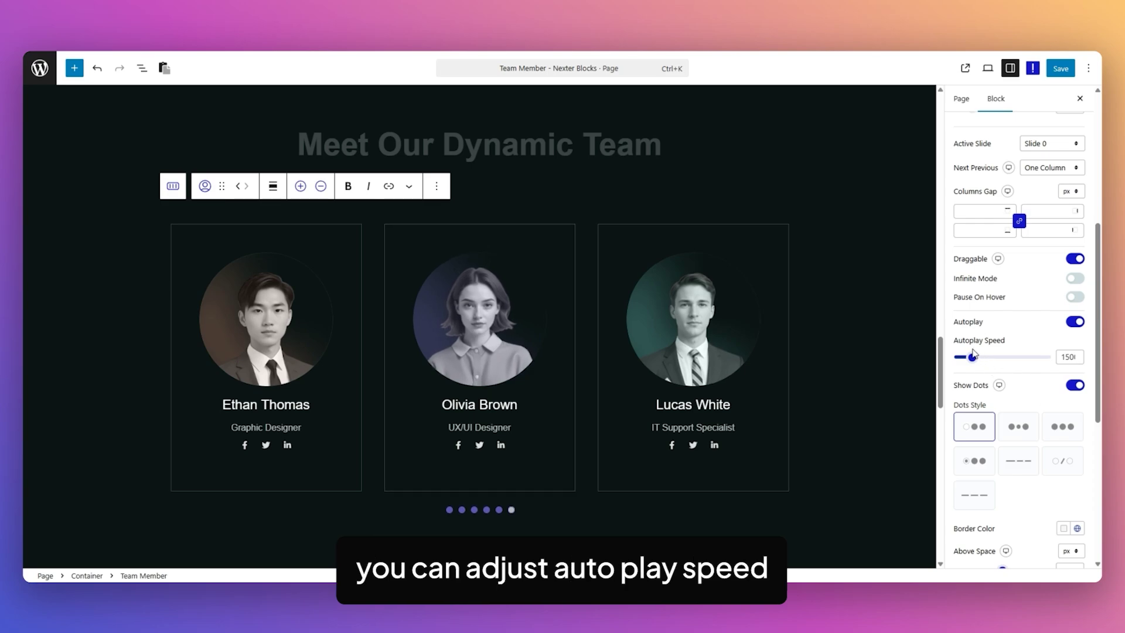
pyautogui.scroll(-2, 1030, 357)
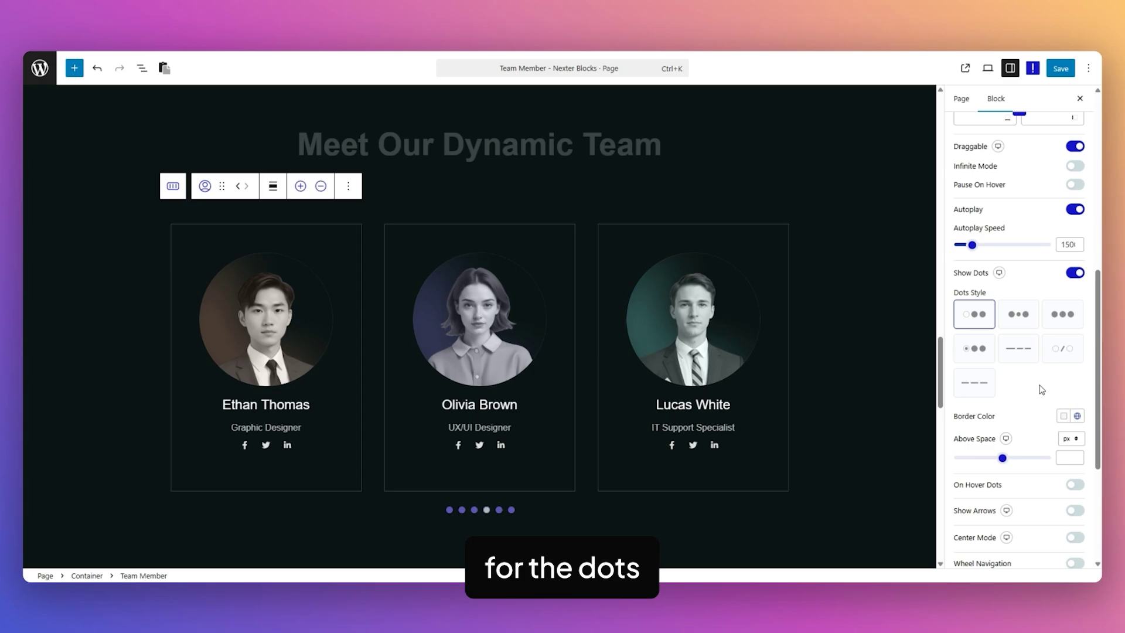
pyautogui.scroll(-3, 1040, 390)
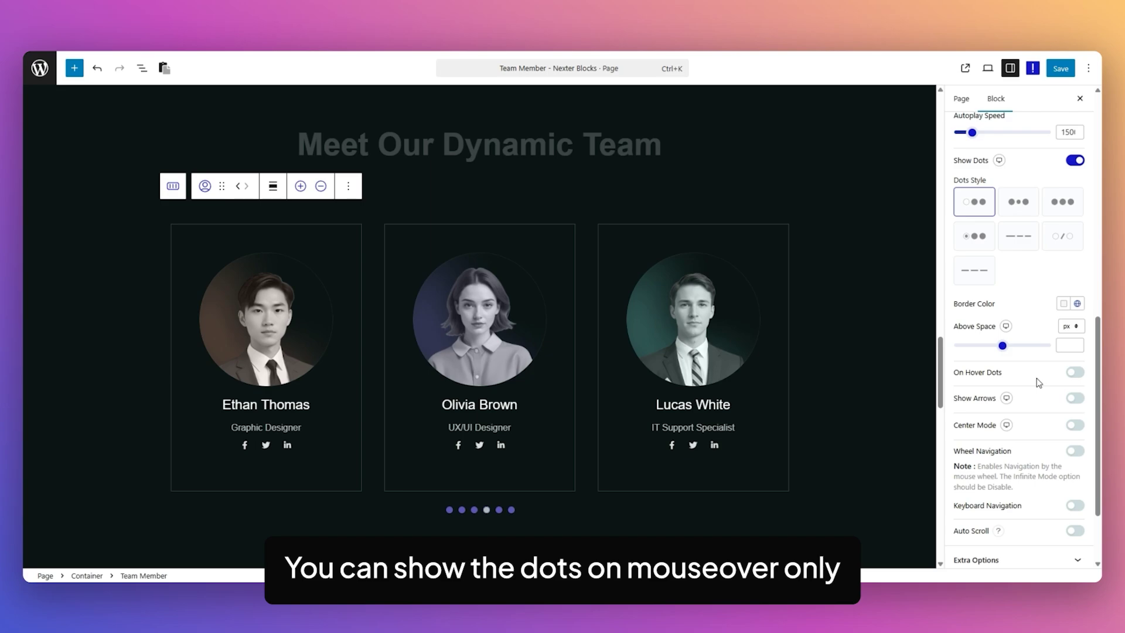
# Step: Try Show Arrows on the carousel, reviewing the arrow style and color settings and testing Outer Arrows
pyautogui.click(1078, 399)
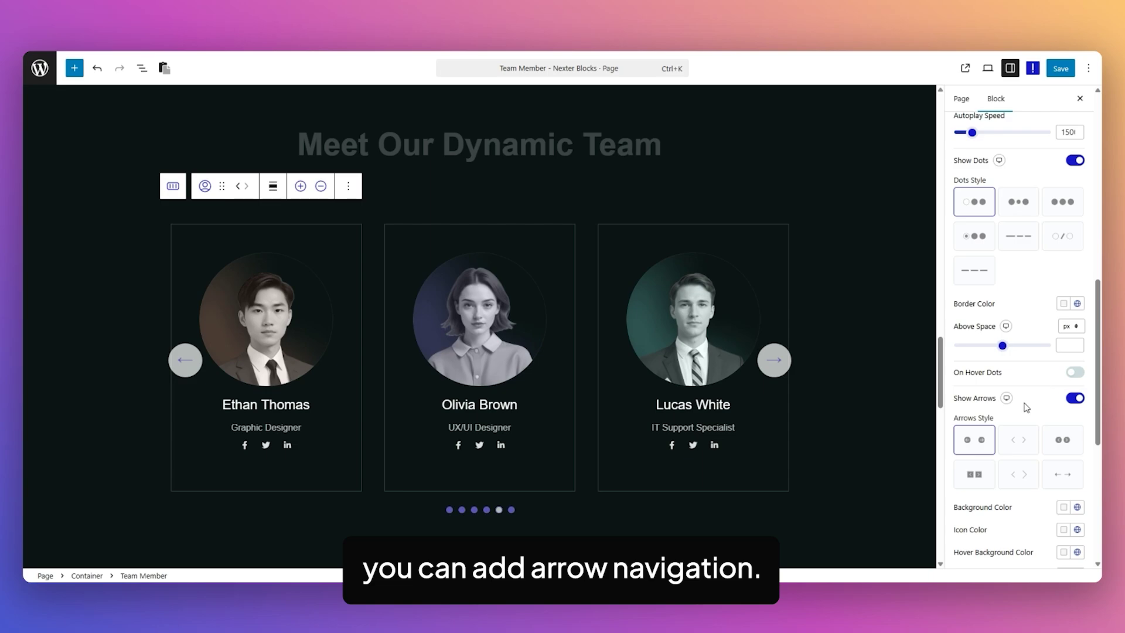
pyautogui.scroll(-3, 1027, 407)
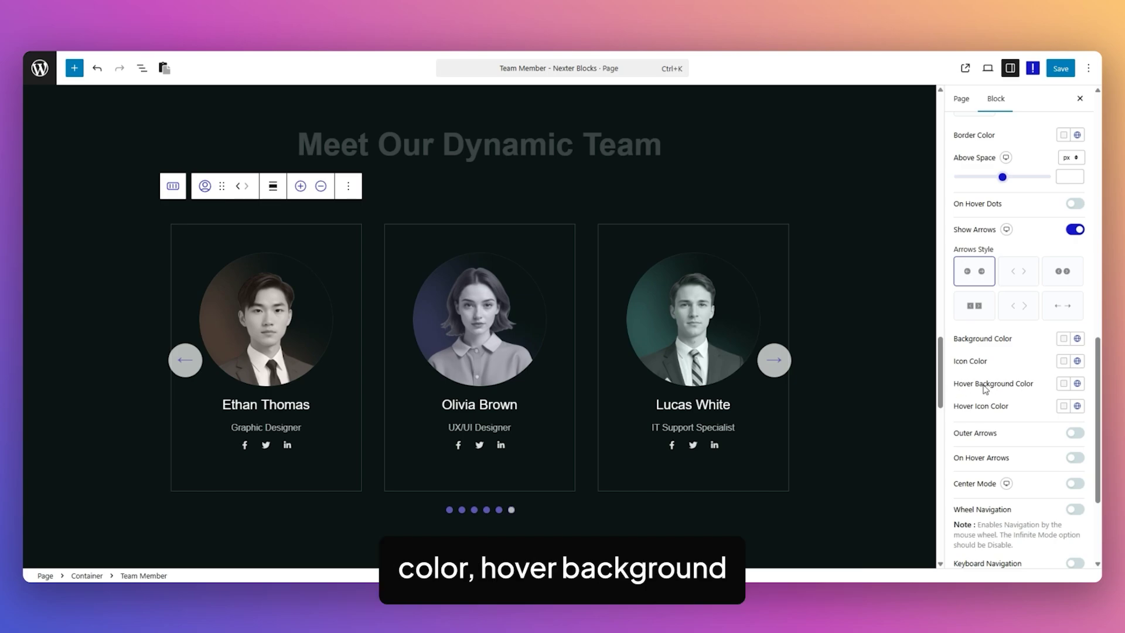
pyautogui.click(1077, 433)
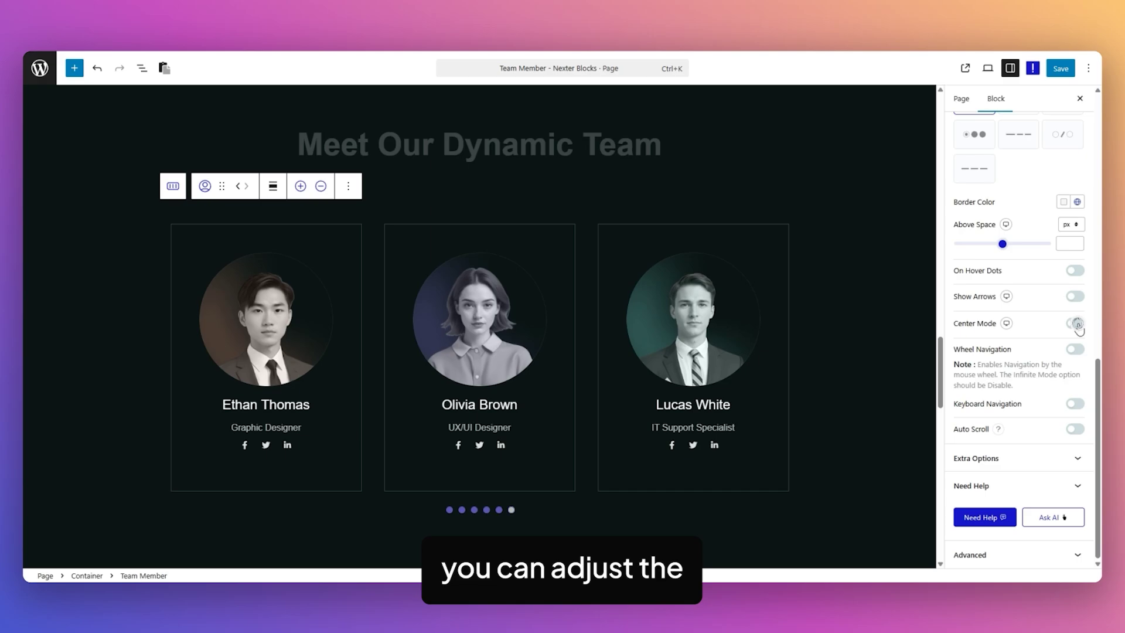
# Step: Try Center Mode on the carousel and check the Center Slide Effect choices
pyautogui.click(1075, 324)
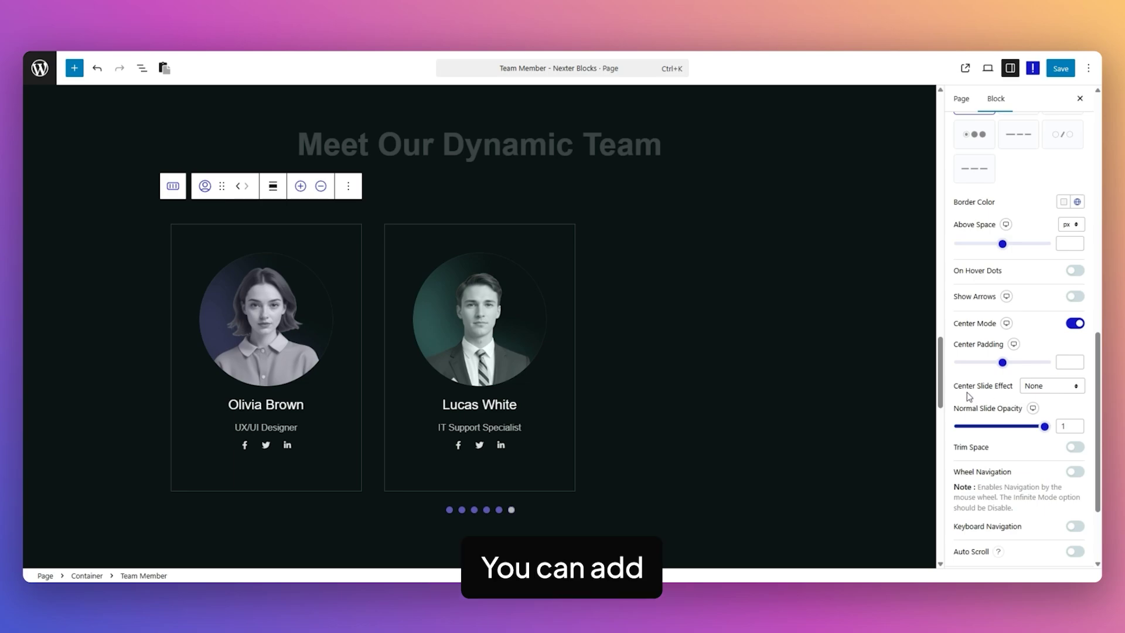
pyautogui.click(1052, 387)
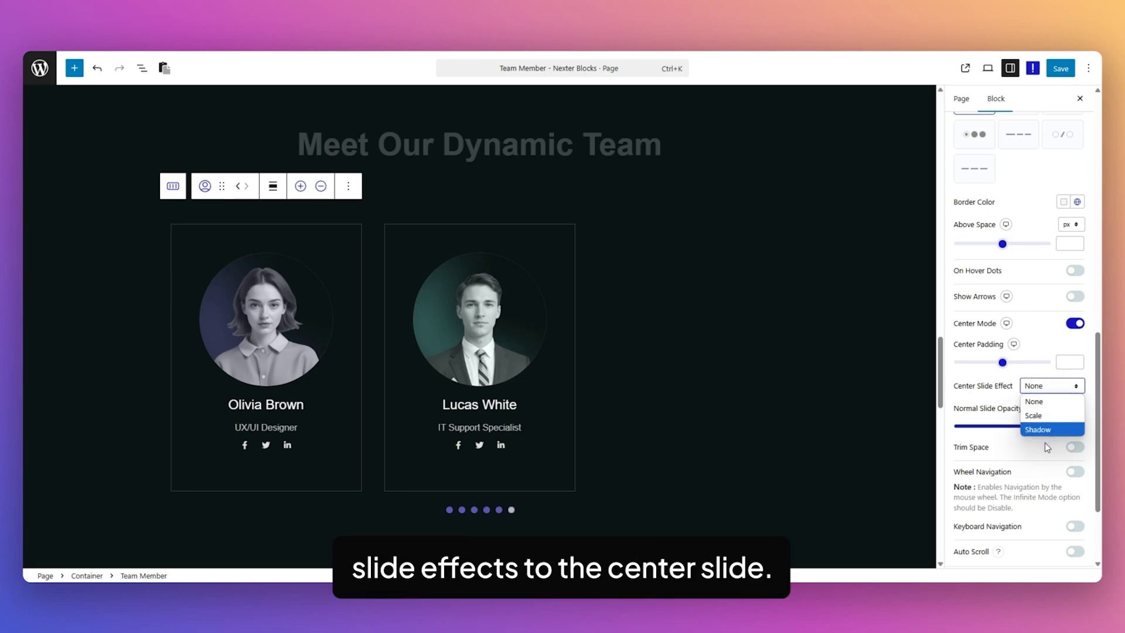
pyautogui.click(1016, 381)
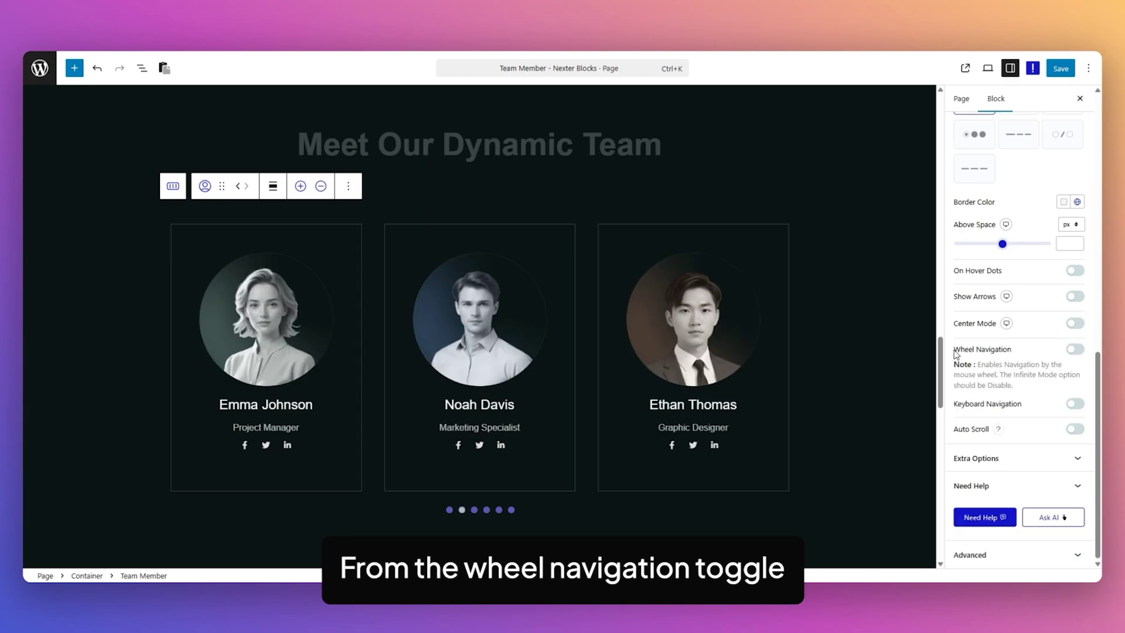
# Step: Try Wheel Navigation and Auto Scroll on the carousel, and check the Messy Columns setting in Extra Options
pyautogui.click(1075, 349)
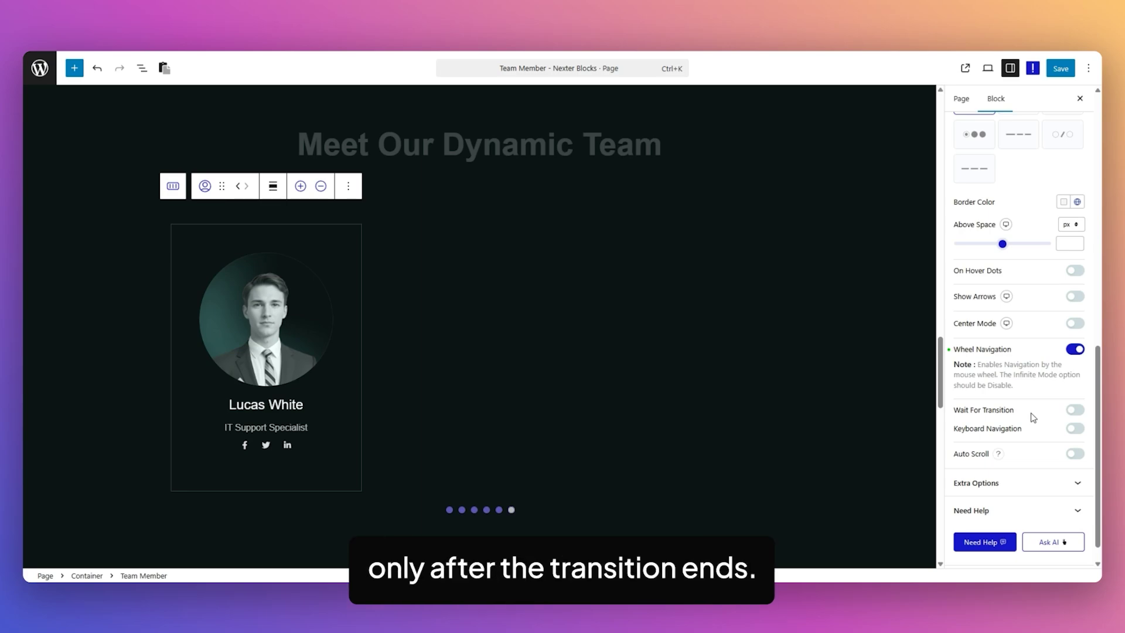
pyautogui.click(1074, 349)
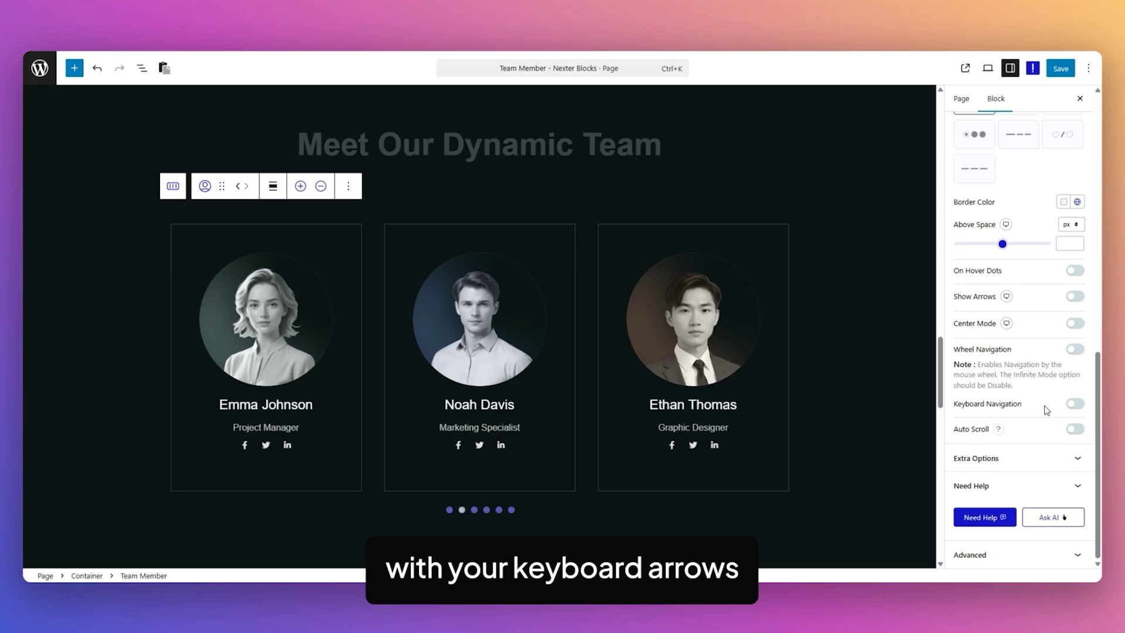
pyautogui.click(1075, 429)
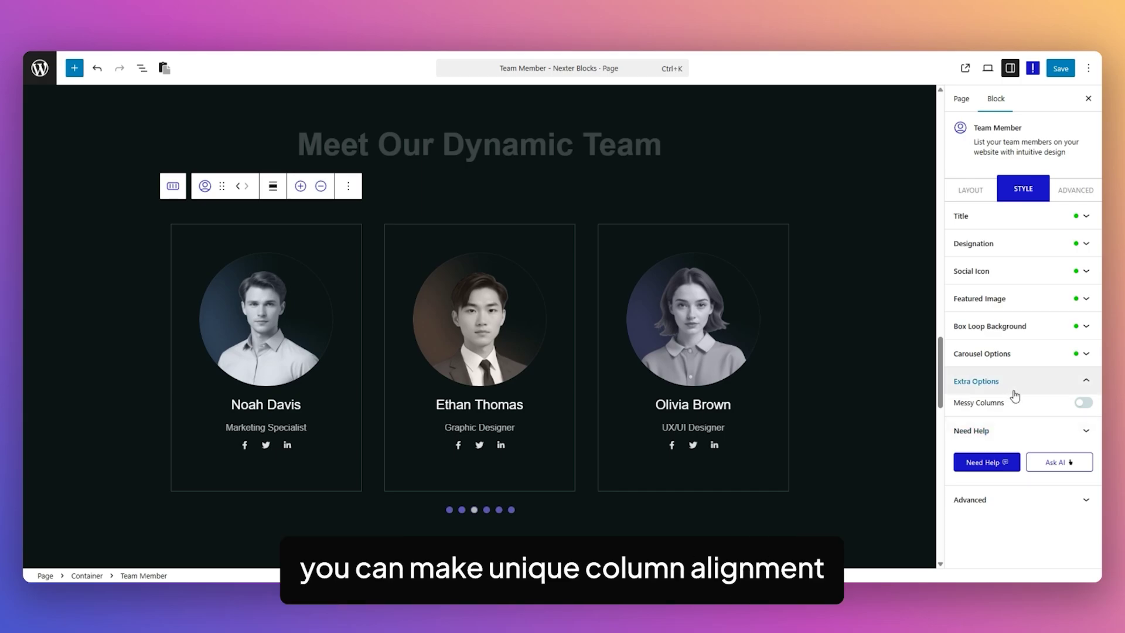
pyautogui.click(1016, 403)
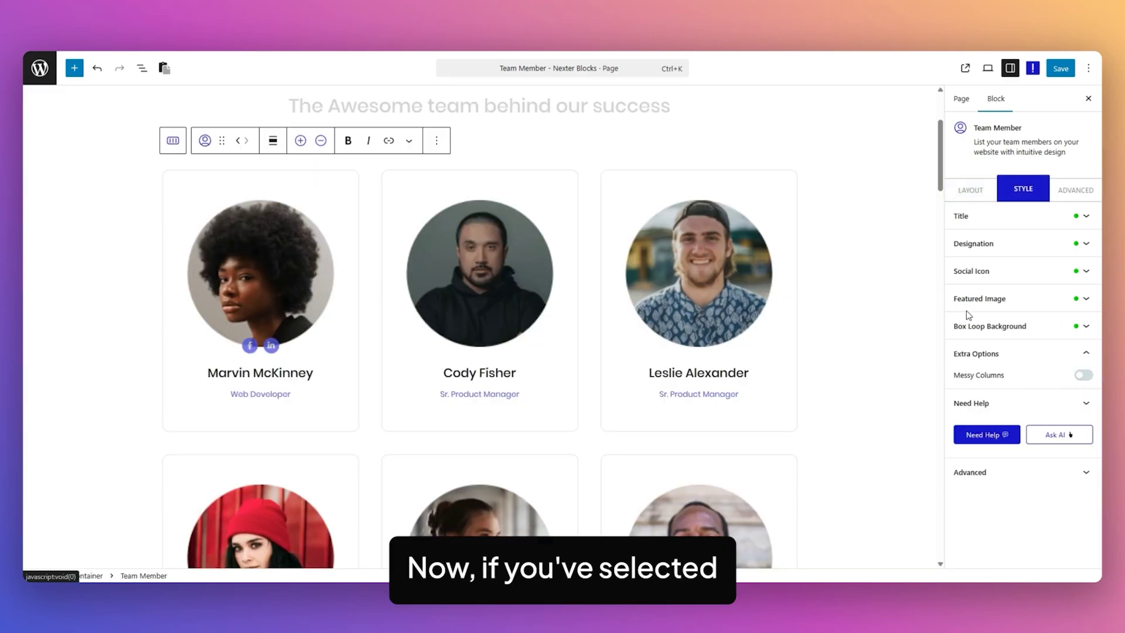
# Step: Switch the grid Team Member block's content layout to Style 4 and open its Shape Options Style 4 settings
pyautogui.click(970, 190)
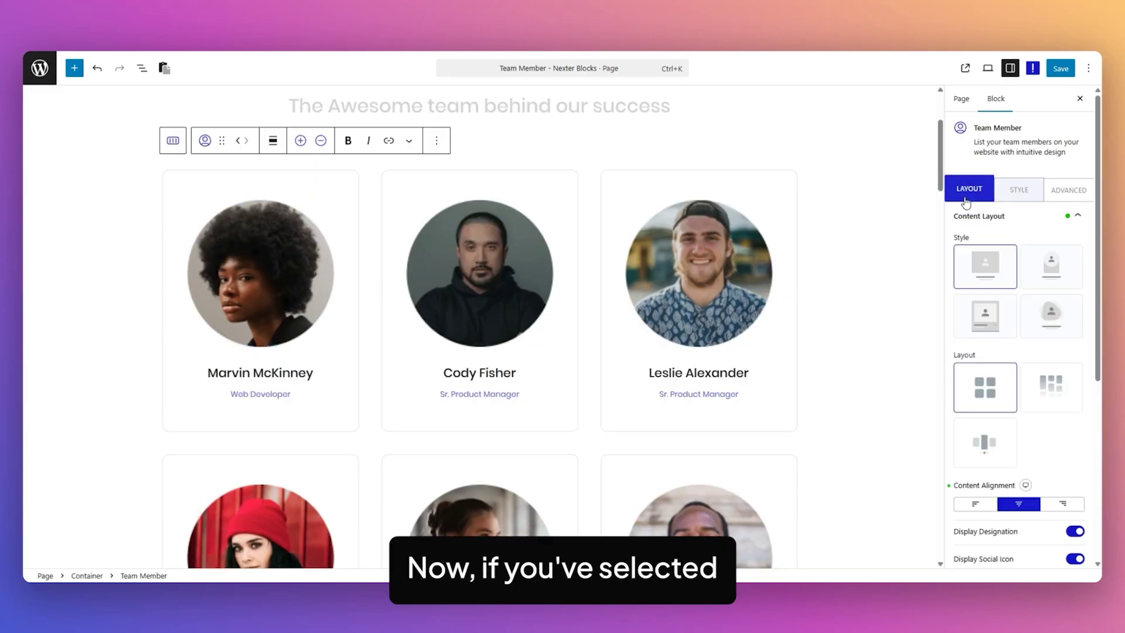
pyautogui.click(1052, 319)
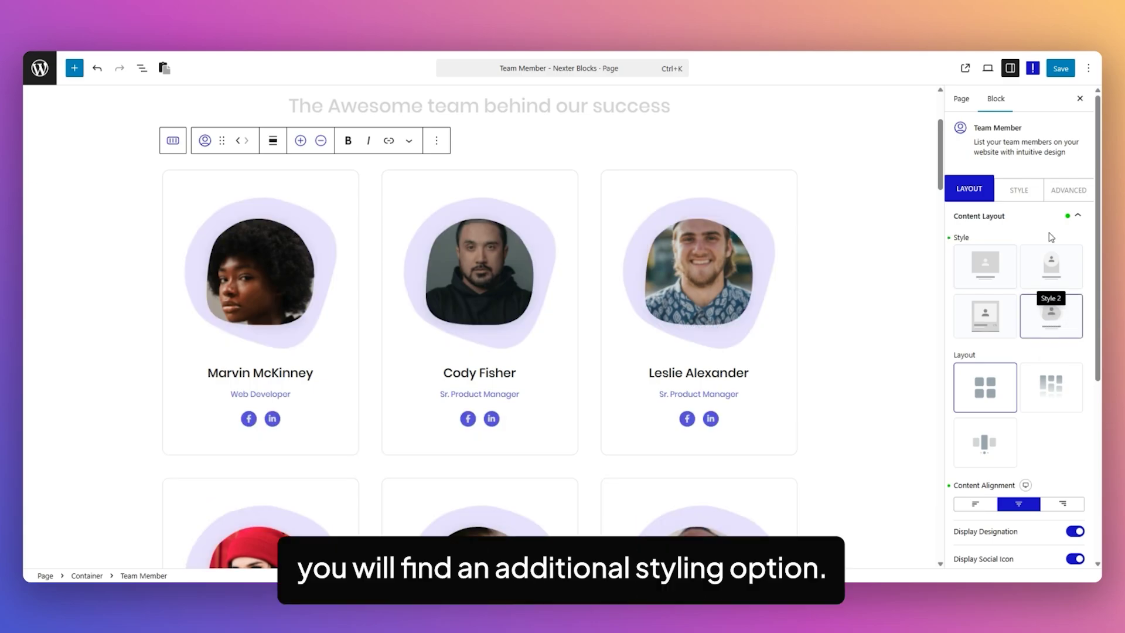
pyautogui.click(1016, 193)
pyautogui.click(980, 294)
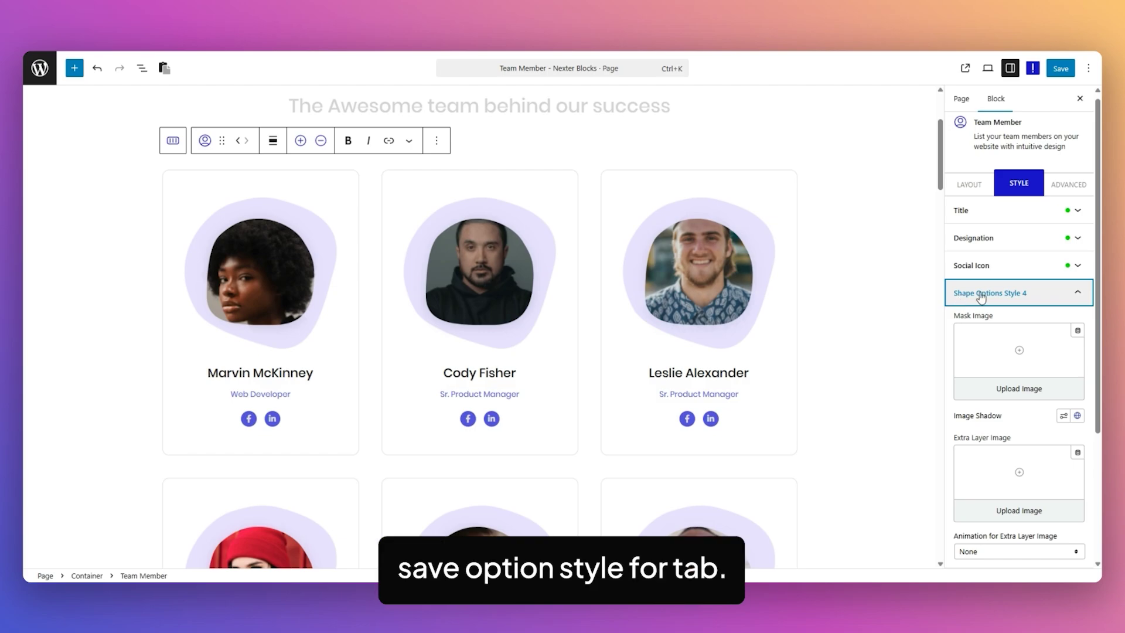
# Step: Review the Mask Image, Image Shadow and Extra Layer Image settings in Shape Options Style 4
pyautogui.scroll(-1, 1040, 305)
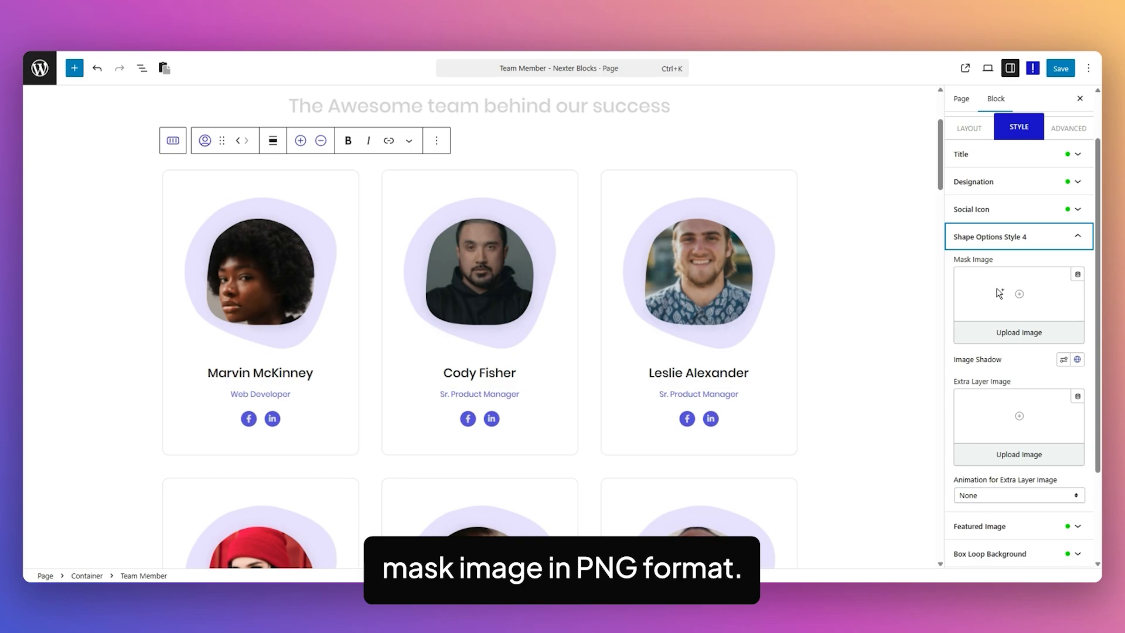
pyautogui.click(1063, 362)
pyautogui.click(1063, 360)
pyautogui.scroll(-1, 1043, 375)
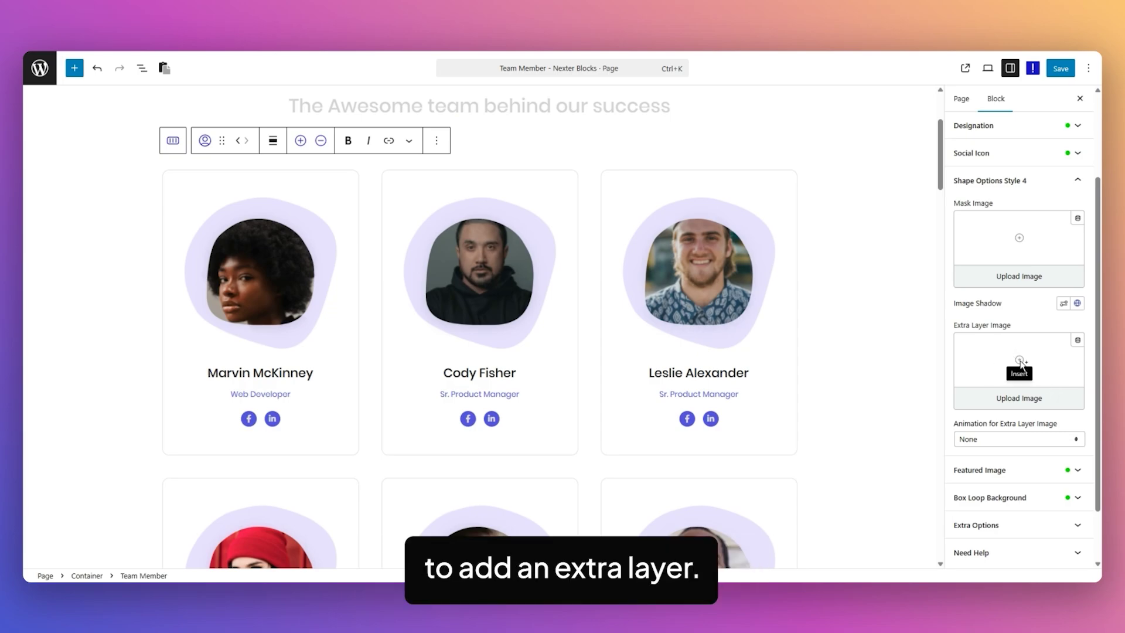
# Step: Set the animation for the extra layer image to Pulse and turn on On Hover Animation
pyautogui.scroll(-1, 1020, 361)
pyautogui.click(1024, 386)
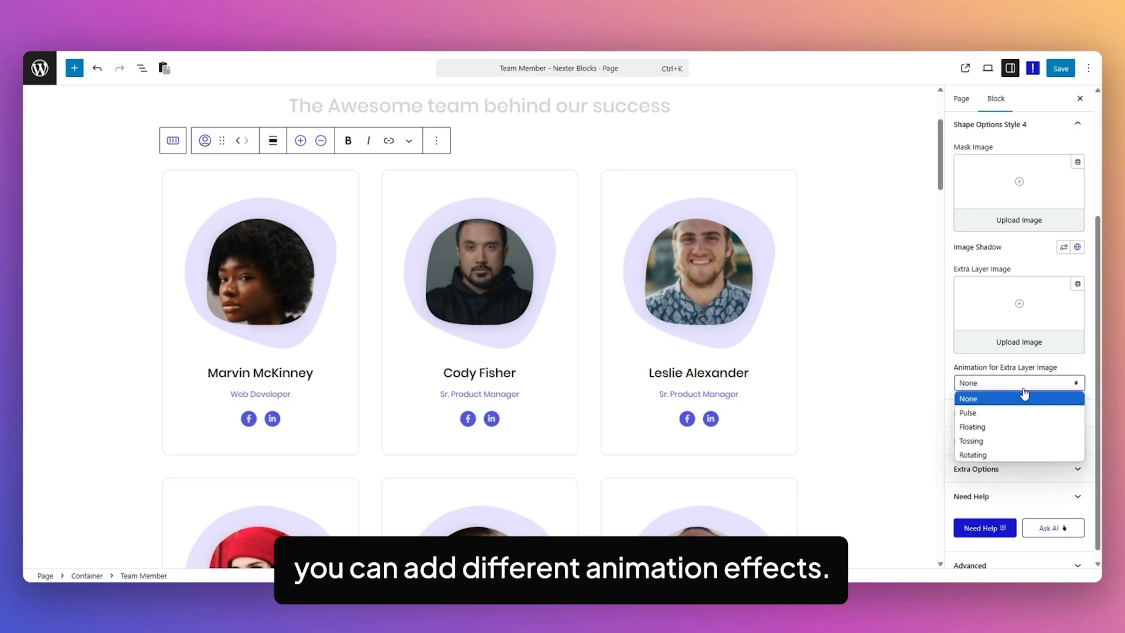
pyautogui.click(1025, 413)
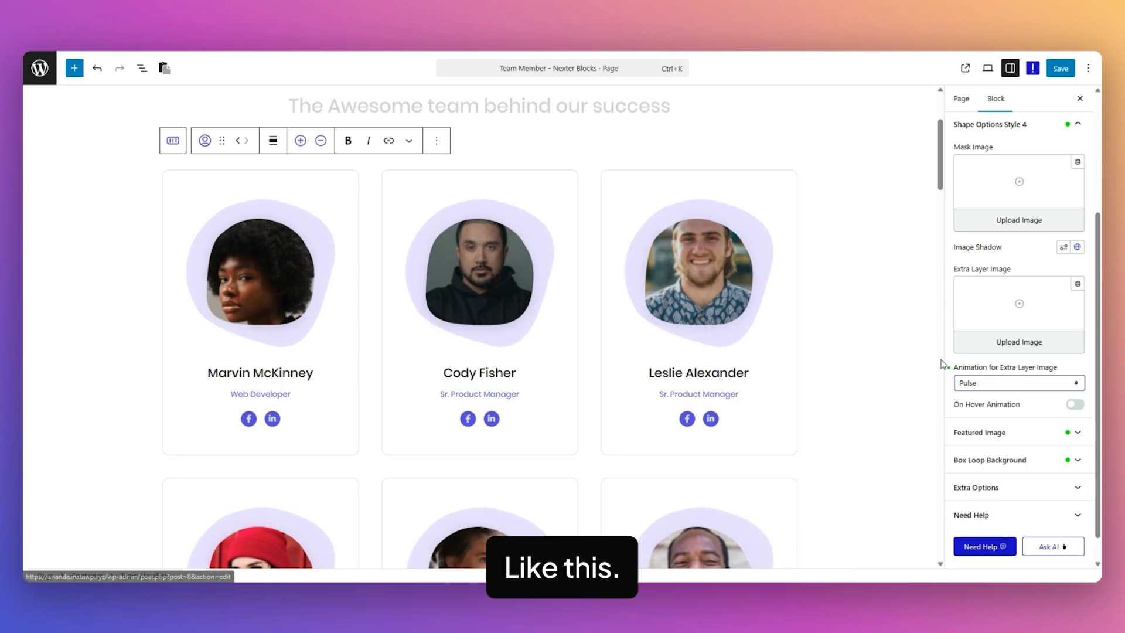
pyautogui.click(1077, 406)
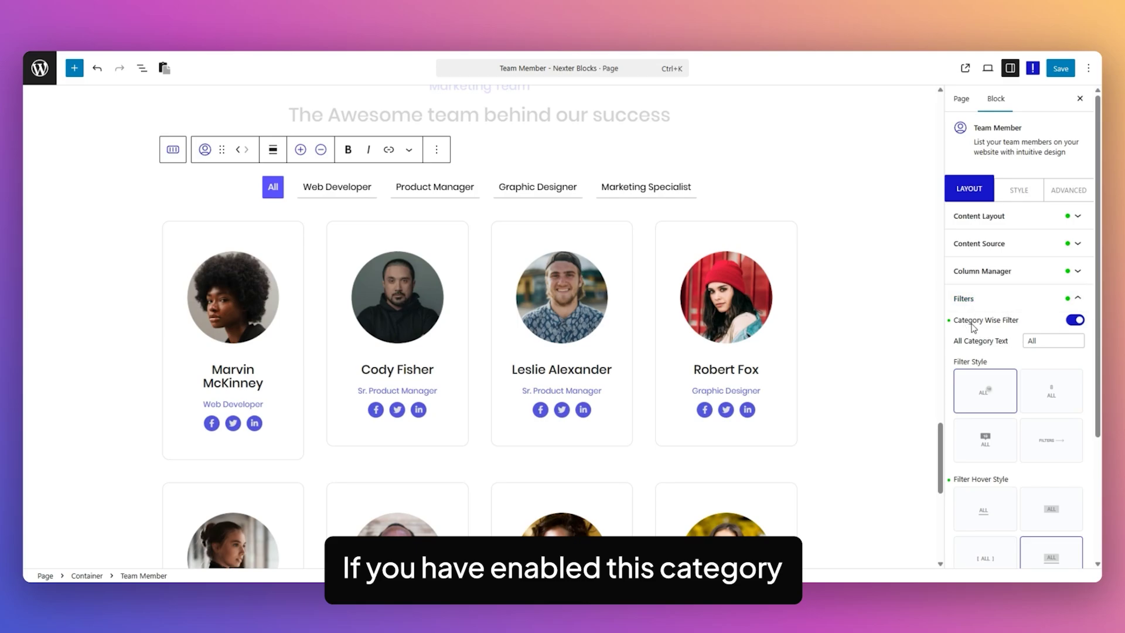
# Step: Open the Filter Category style settings of the filtered Team Member block and review its typography, spacing, color and count options
pyautogui.click(1022, 194)
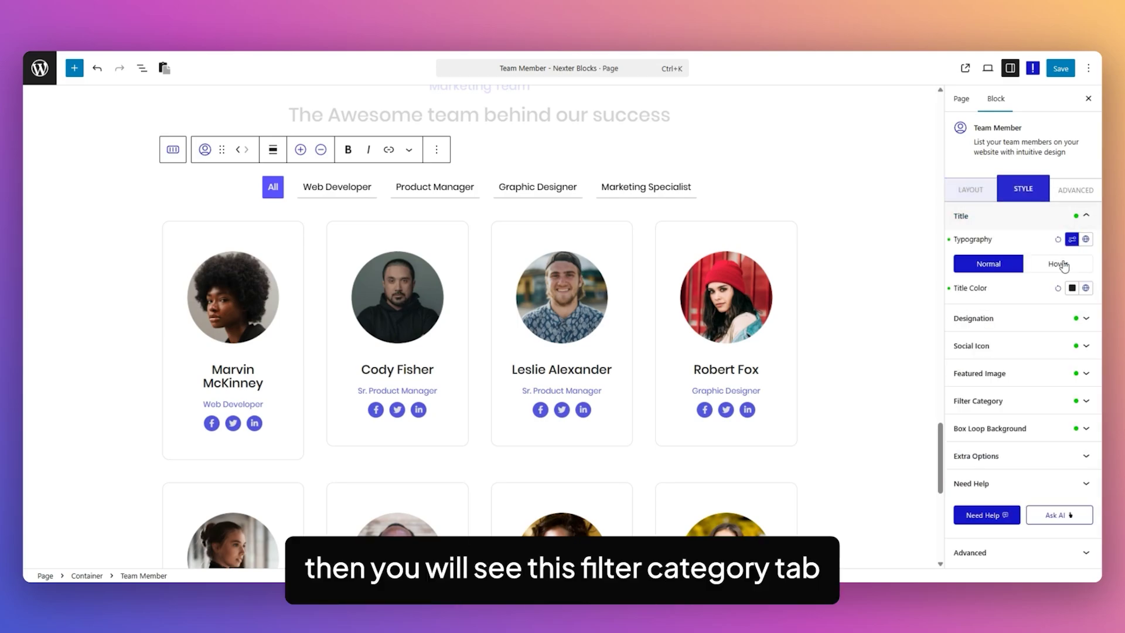
pyautogui.click(1019, 407)
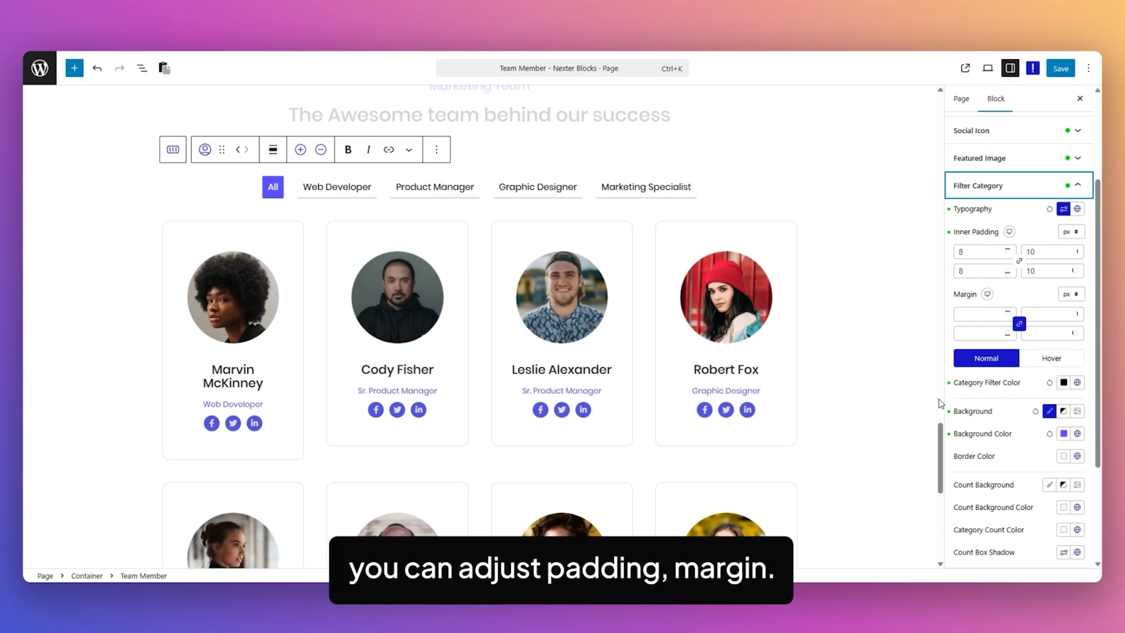
pyautogui.scroll(-1, 971, 328)
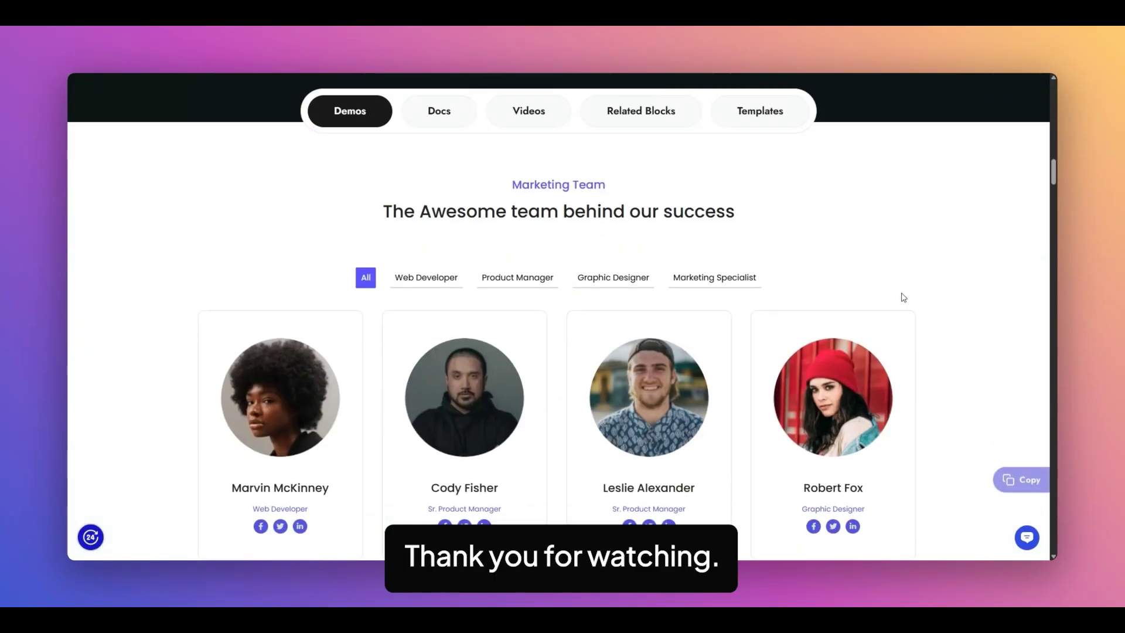
# Step: Filter the Marketing Team demo by Graphic Designer and Web Developer, and return to All
pyautogui.scroll(-1, 904, 298)
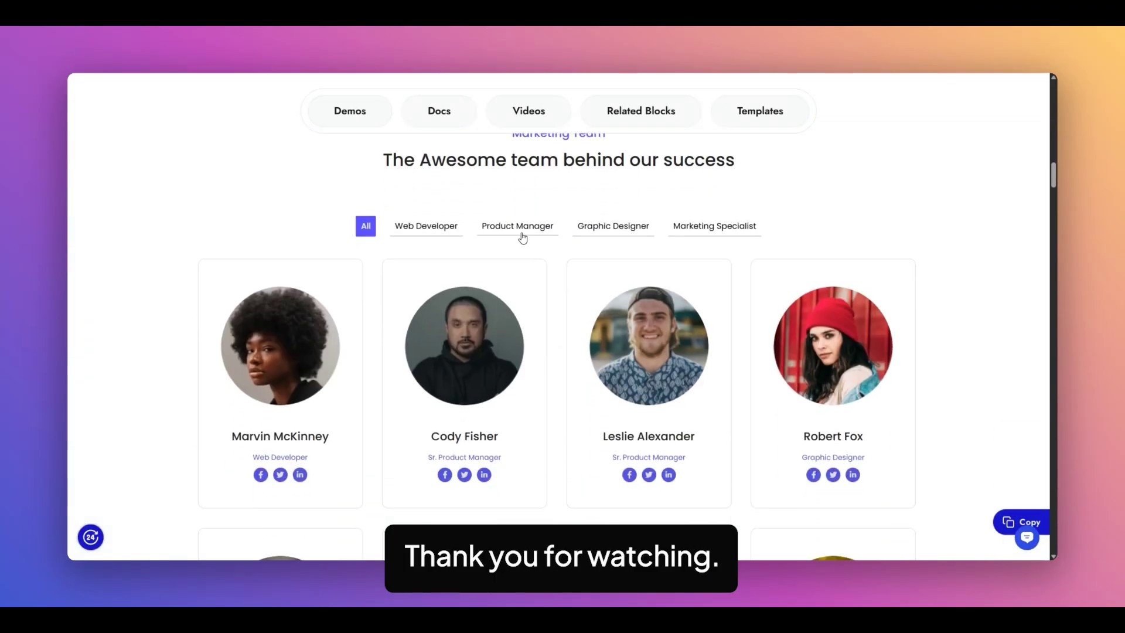
pyautogui.click(603, 228)
pyautogui.click(410, 227)
pyautogui.click(365, 226)
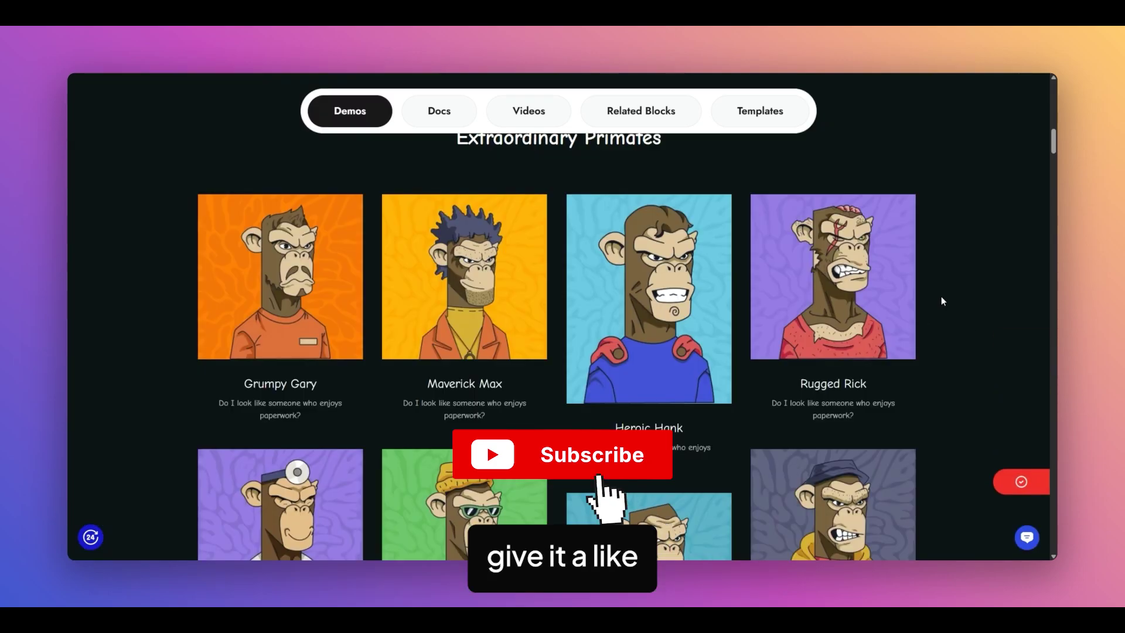